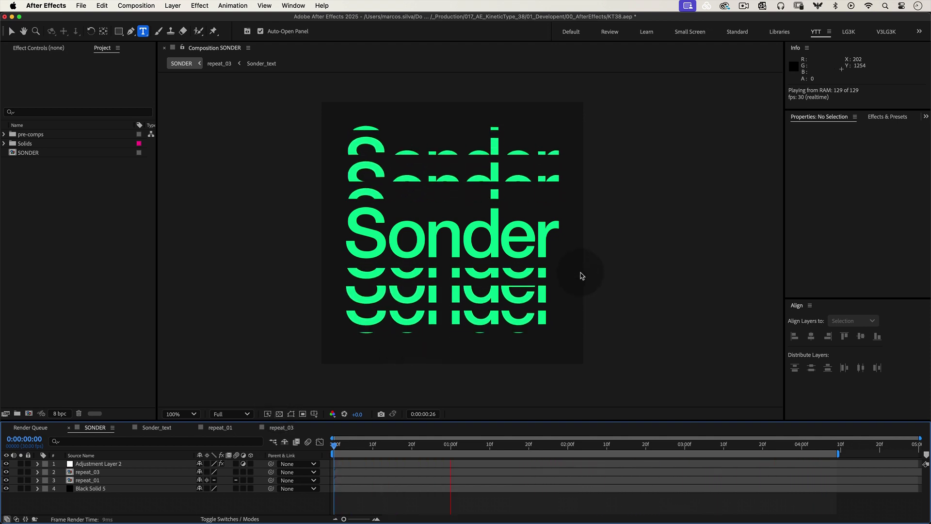
# - Enlarge the viewer, fit the composition in it, then restore the full workspace
pyautogui.press('`')
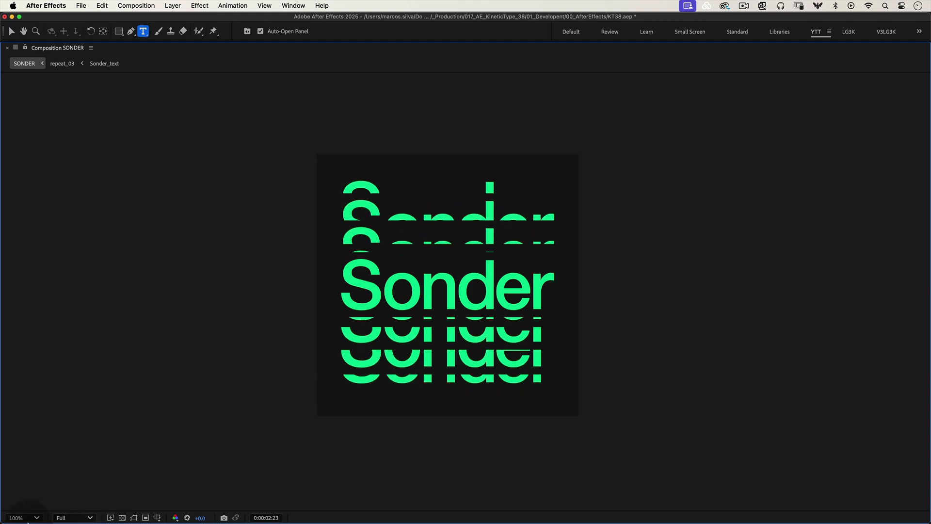
pyautogui.click(24, 517)
pyautogui.click(26, 323)
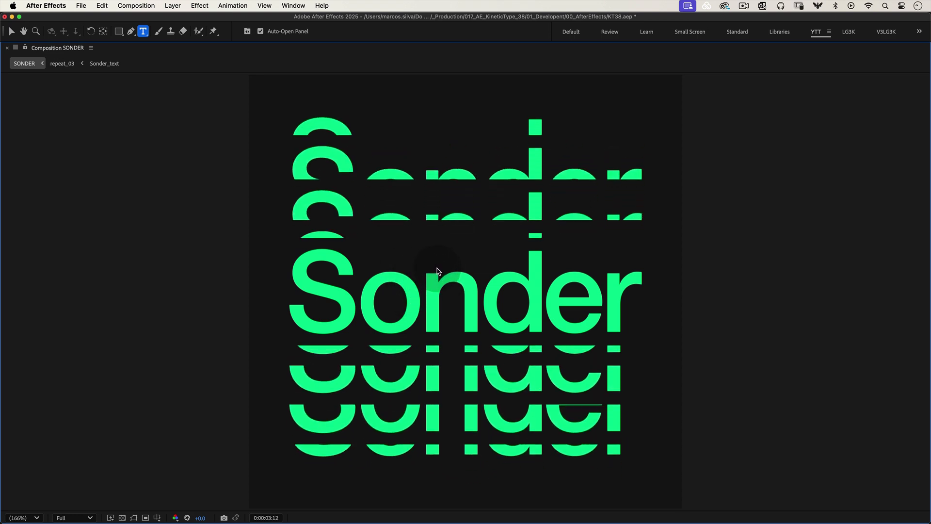
pyautogui.press('`')
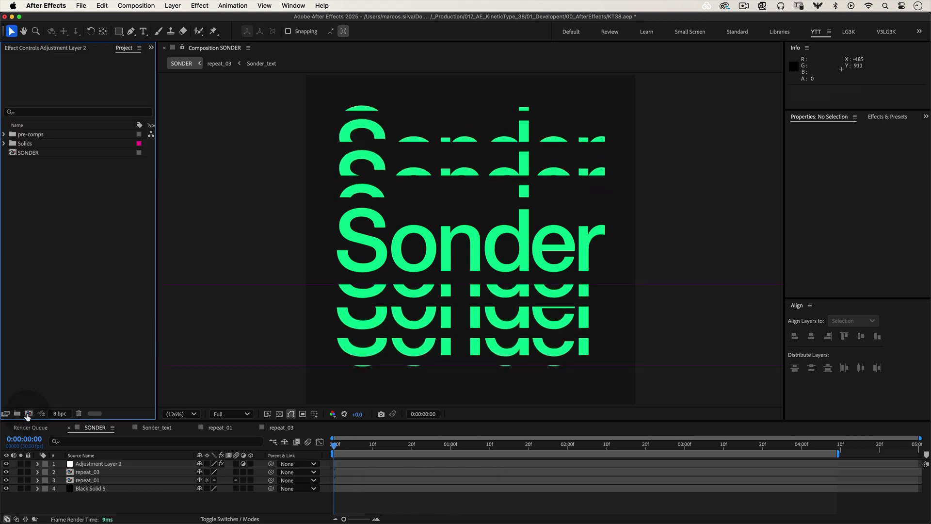
# - Create the 'Kinetic Type' composition at 1080×1080, 30 fps, 0:00:10:00 duration
pyautogui.click(29, 413)
pyautogui.moveTo(460, 187); pyautogui.dragTo(366, 108)
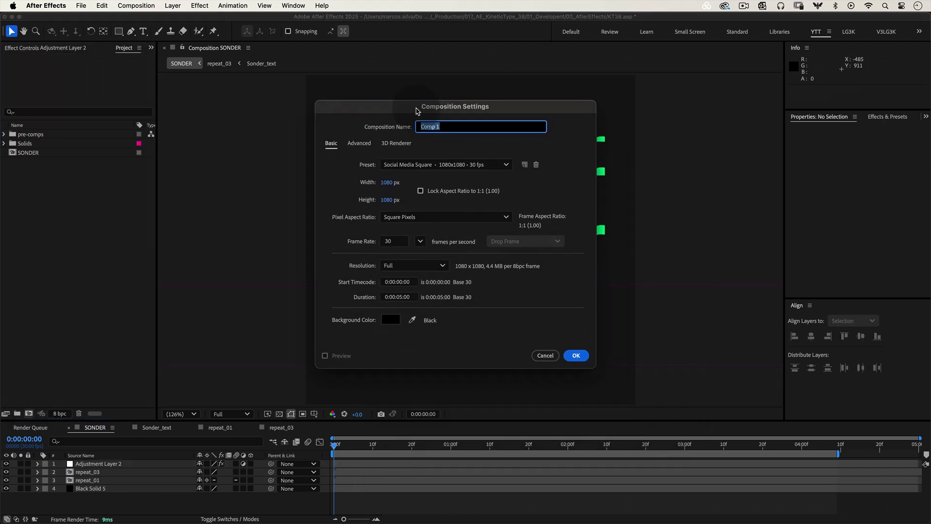
pyautogui.write('Kinetic Typee')
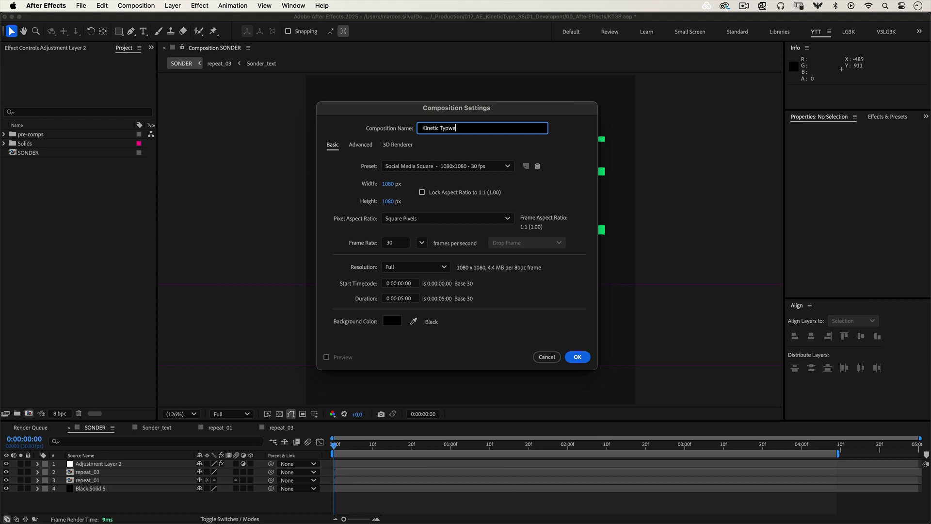
pyautogui.press('BackSpace')
pyautogui.click(391, 192)
pyautogui.click(389, 184)
pyautogui.click(415, 204)
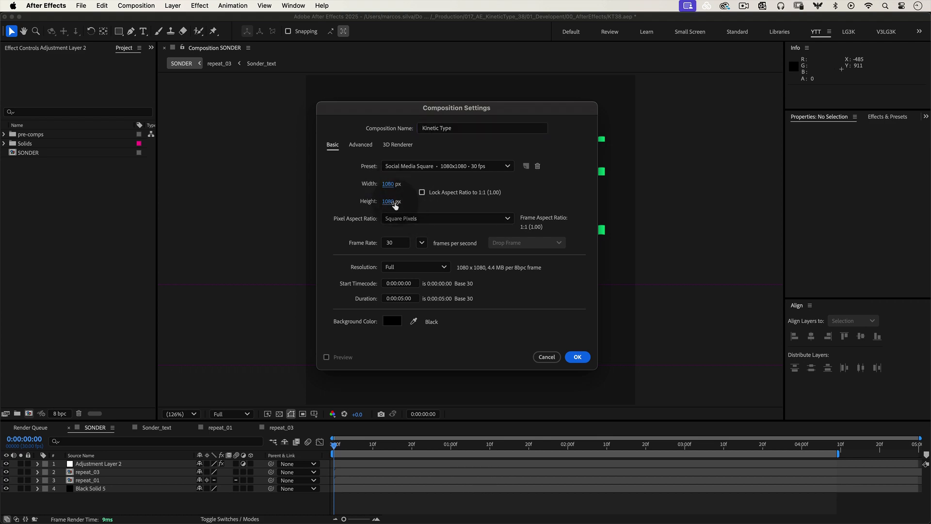
pyautogui.click(388, 202)
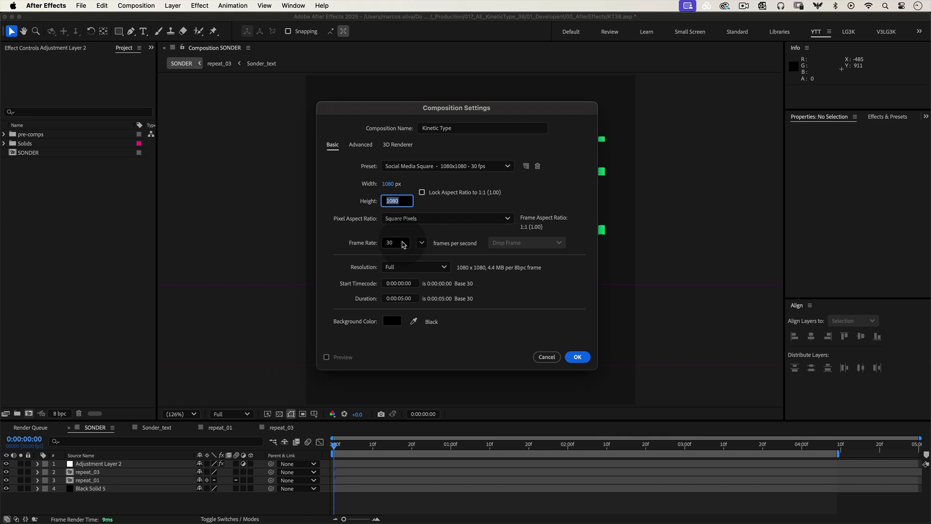
pyautogui.click(403, 244)
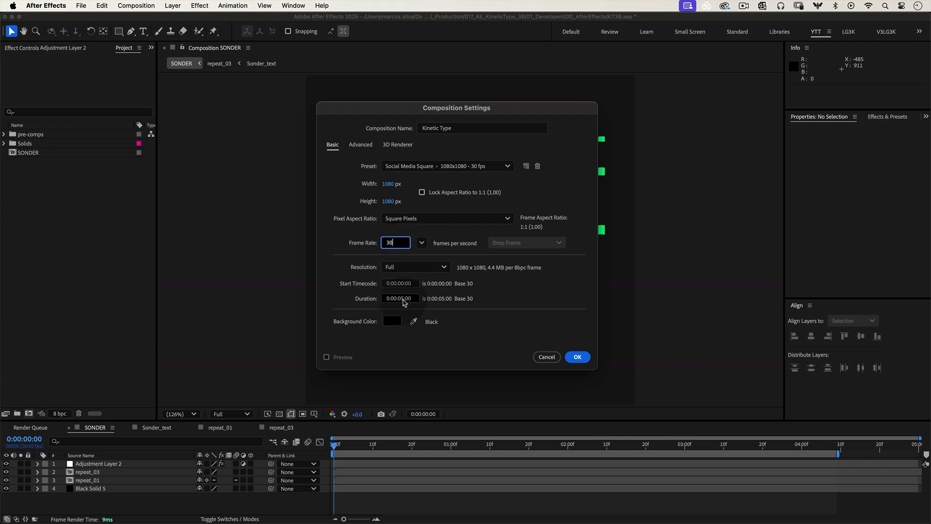
pyautogui.click(401, 300)
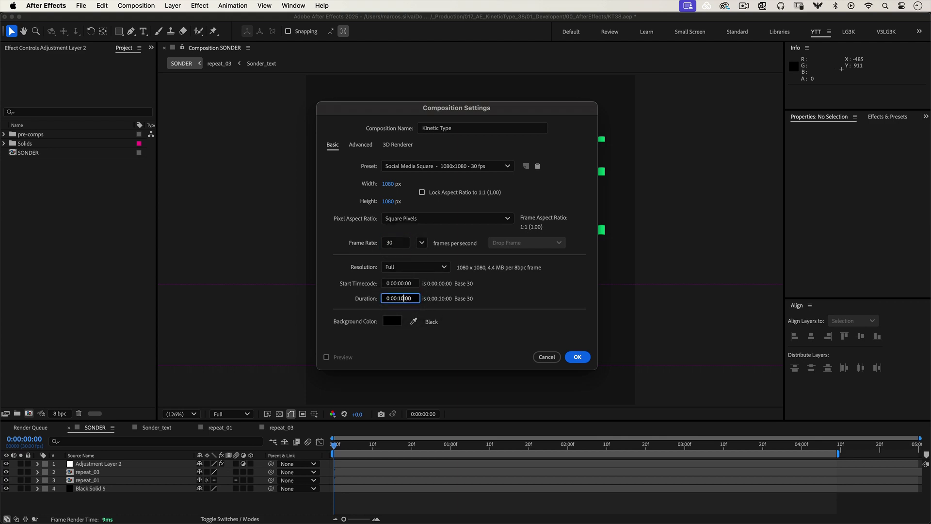
pyautogui.click(577, 358)
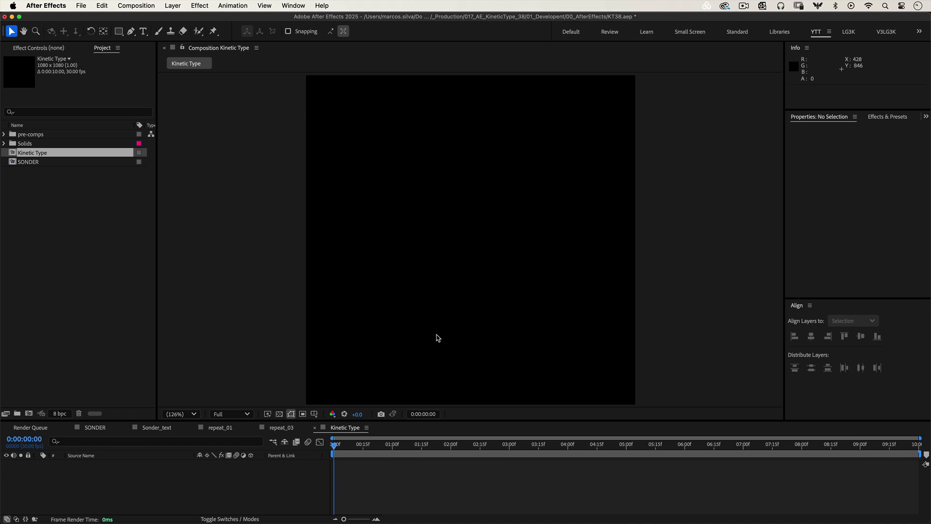
# - Add a black solid layer named Background
pyautogui.click(173, 5)
pyautogui.moveTo(175, 20)
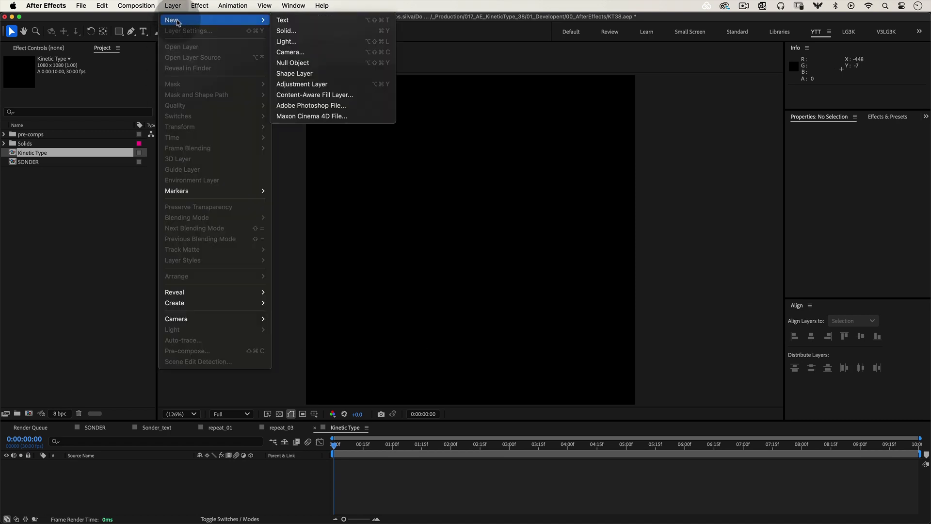
pyautogui.click(305, 32)
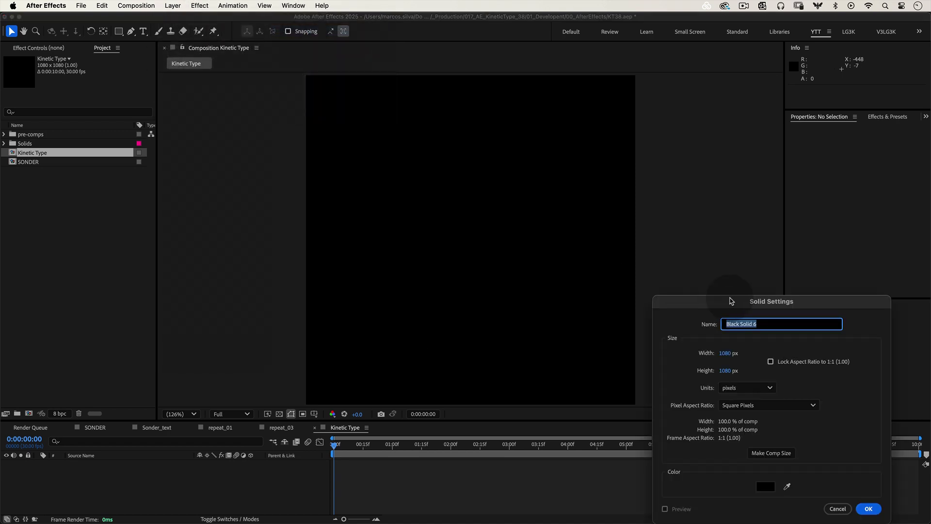
pyautogui.click(446, 300)
pyautogui.press('Return')
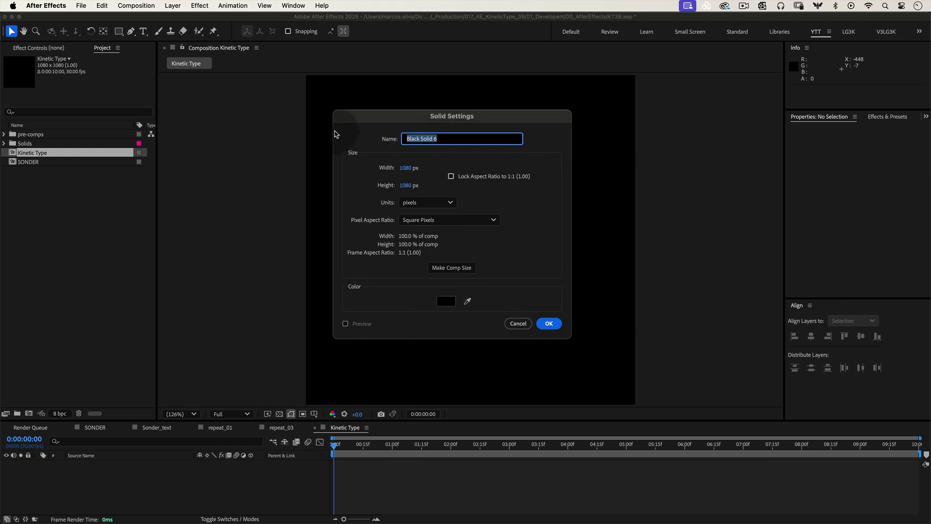
pyautogui.write('Background')
pyautogui.click(549, 324)
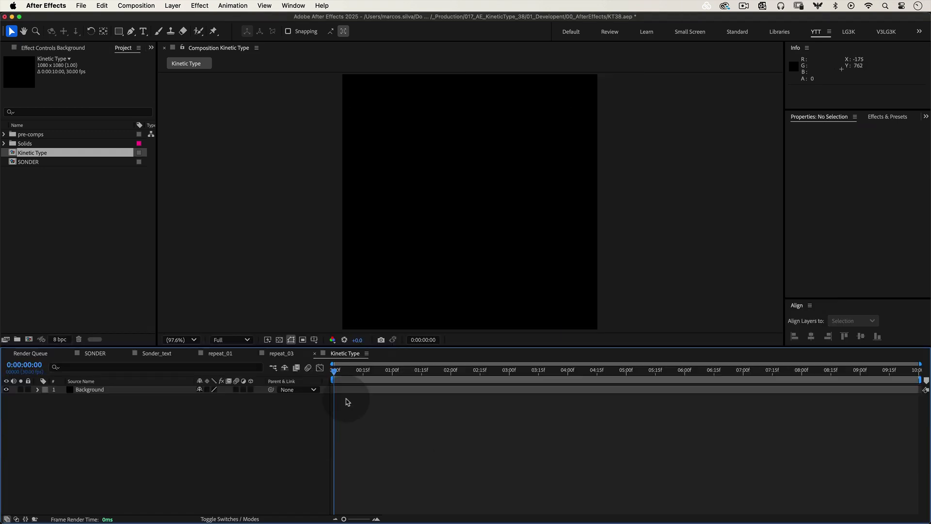
# - Type a white 'Sonder' text layer, reposition it, and tighten the n–d and d–e kerning
pyautogui.click(143, 31)
pyautogui.click(367, 209)
pyautogui.write('Sonder')
pyautogui.press('Escape')
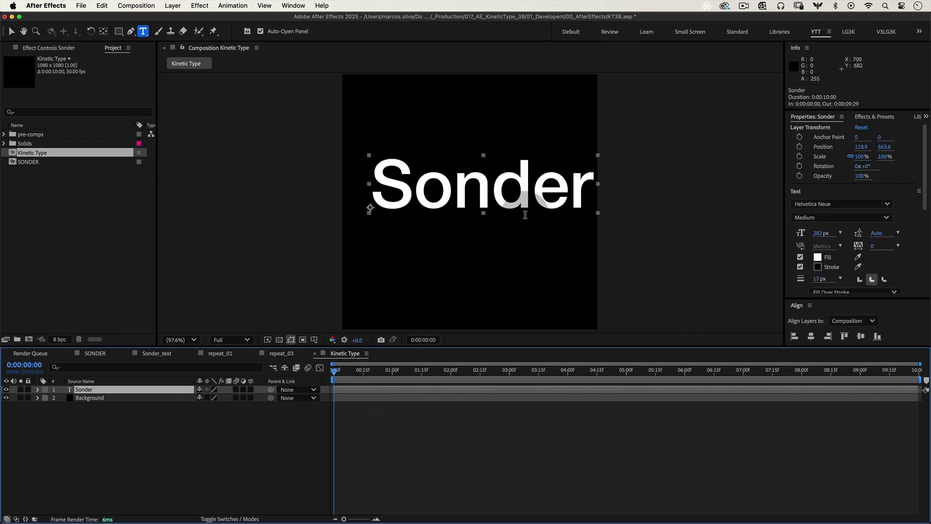
pyautogui.moveTo(459, 190); pyautogui.dragTo(443, 207)
pyautogui.click(443, 208)
pyautogui.hotkey('alt', 'Left')
pyautogui.hotkey('alt', 'Left')
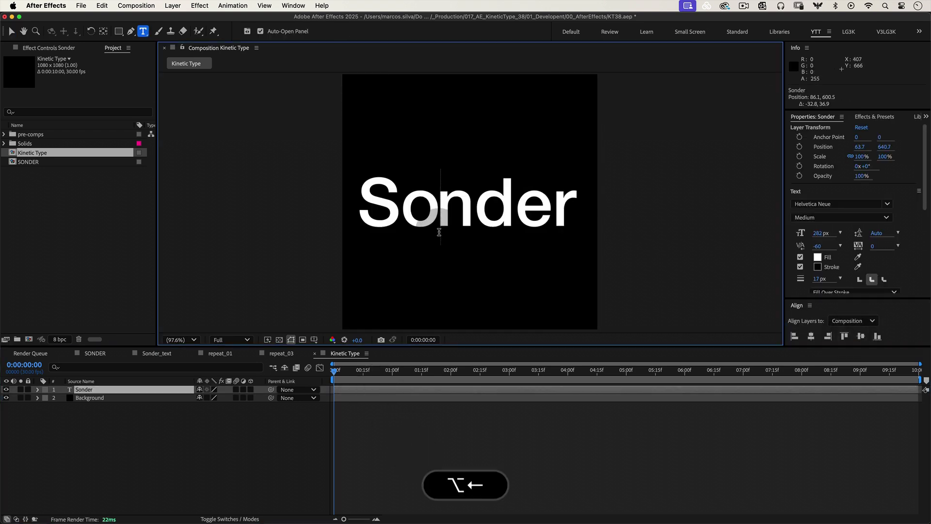
pyautogui.press('Right')
pyautogui.hotkey('alt', 'Left')
pyautogui.hotkey('alt', 'Left')
pyautogui.hotkey('alt', 'Left')
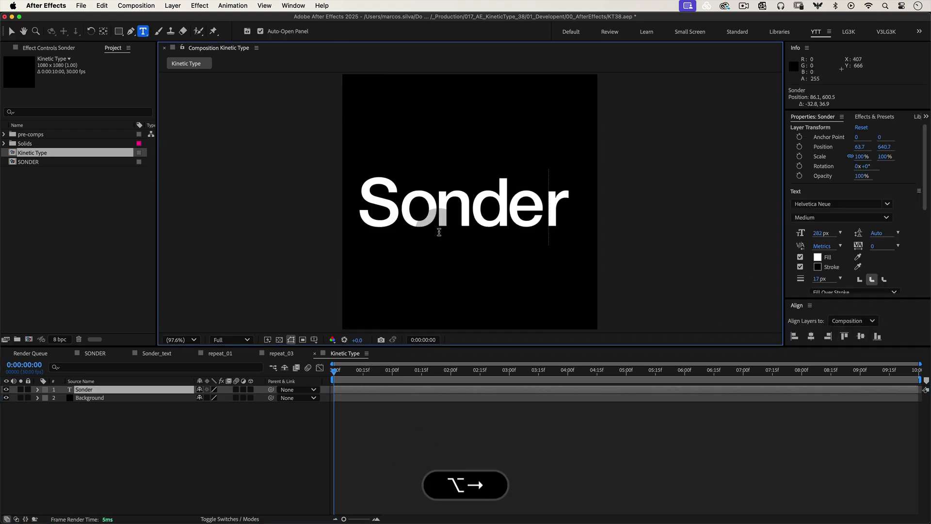
pyautogui.click(417, 427)
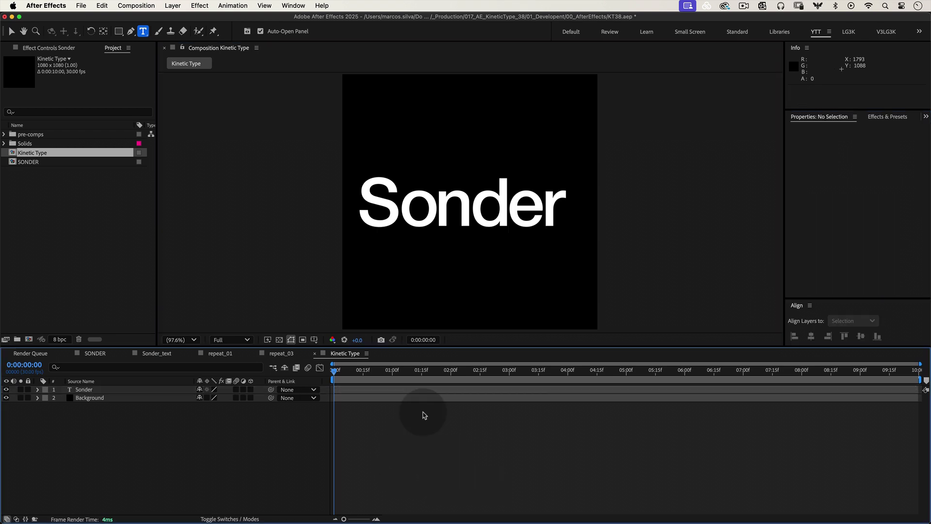
# - Centre Sonder horizontally and duplicate the Background solid
pyautogui.click(423, 390)
pyautogui.click(811, 336)
pyautogui.click(537, 453)
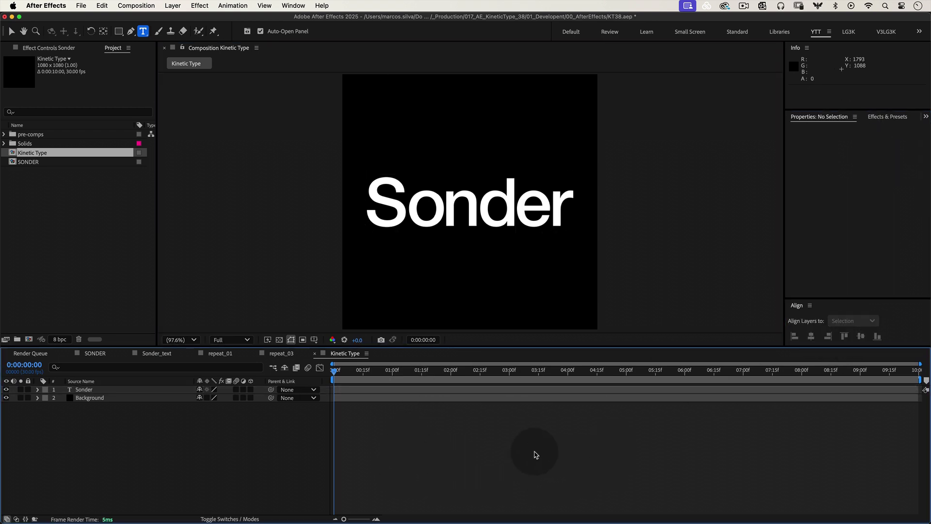
pyautogui.keyDown('super'); pyautogui.click(105, 399); pyautogui.keyUp('super')
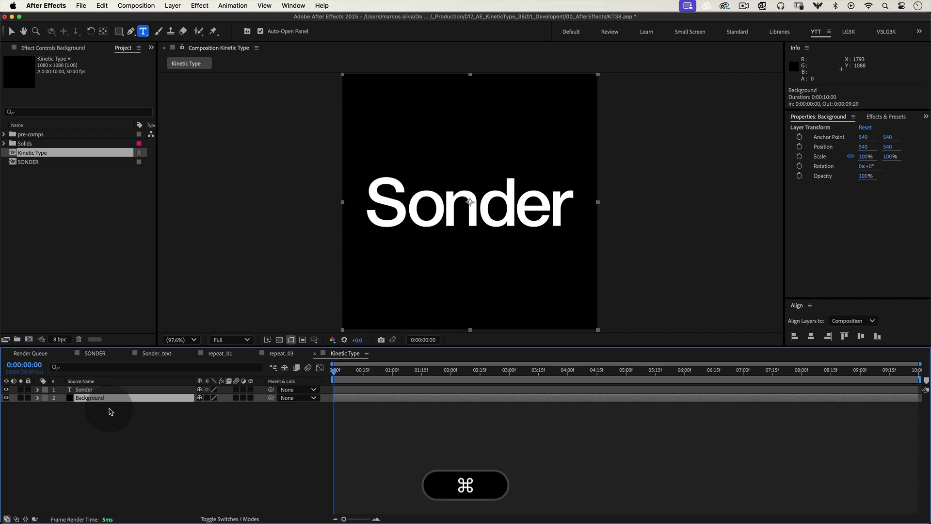
pyautogui.press('super+d')
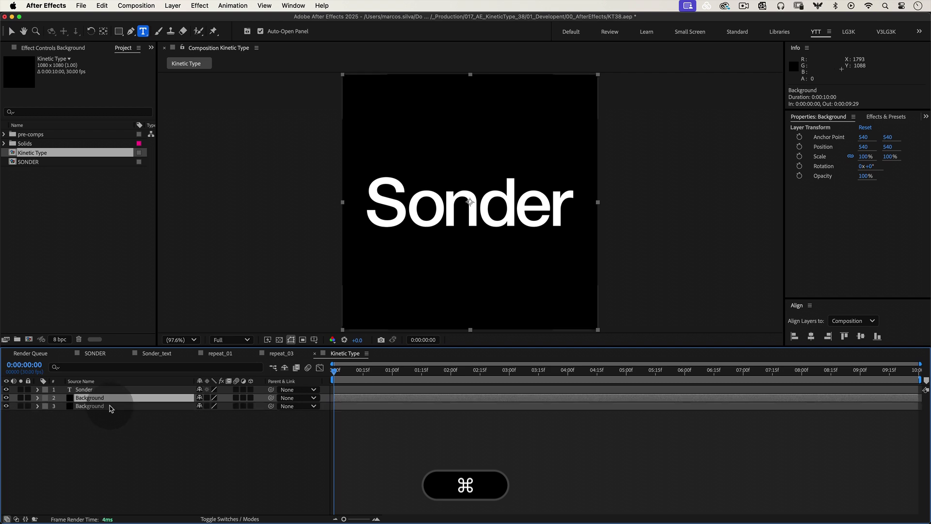
# - Pre-compose Sonder with one Background into 'Sonder text Comp', opening the new comp
pyautogui.keyDown('shift'); pyautogui.click(87, 392); pyautogui.keyUp('shift')
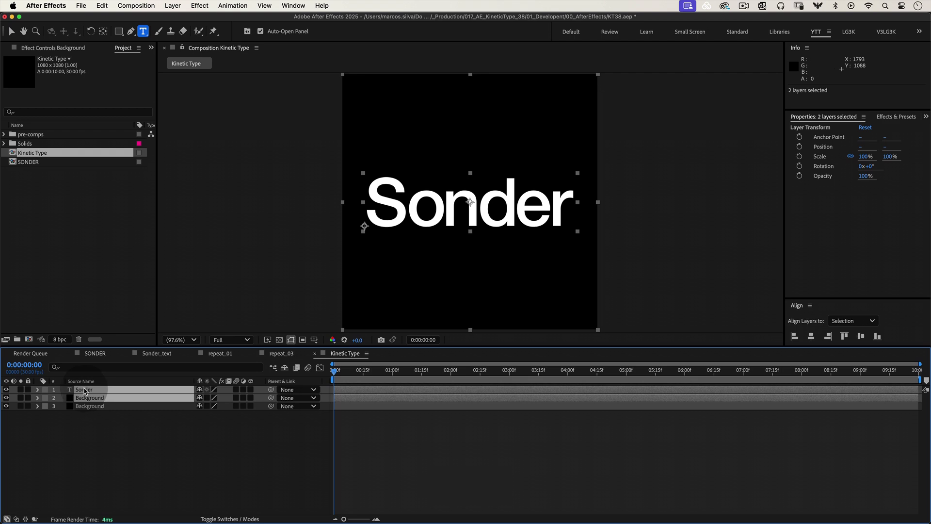
pyautogui.rightClick(104, 391)
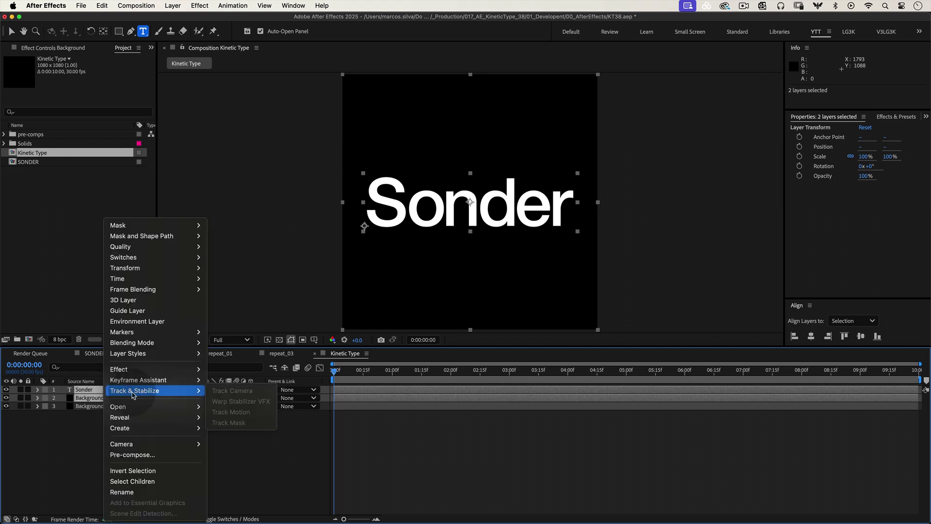
pyautogui.click(142, 454)
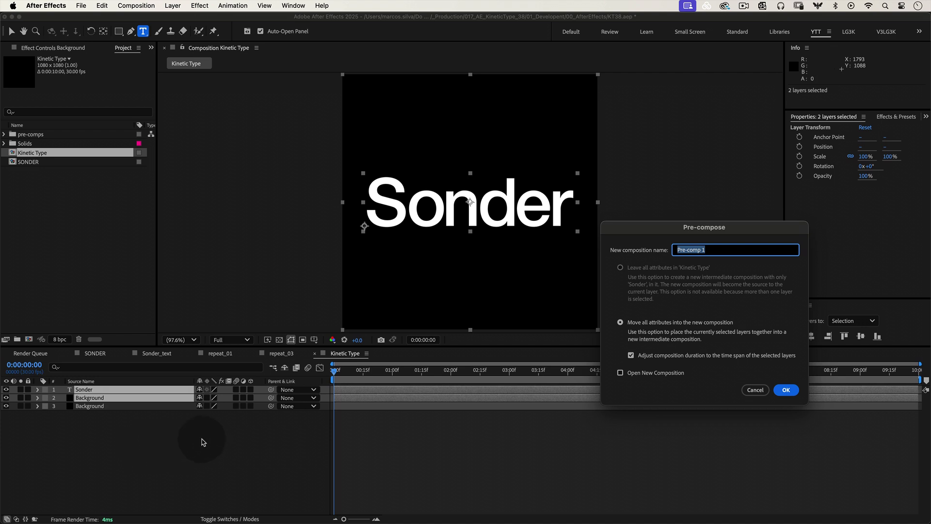
pyautogui.write('Sond')
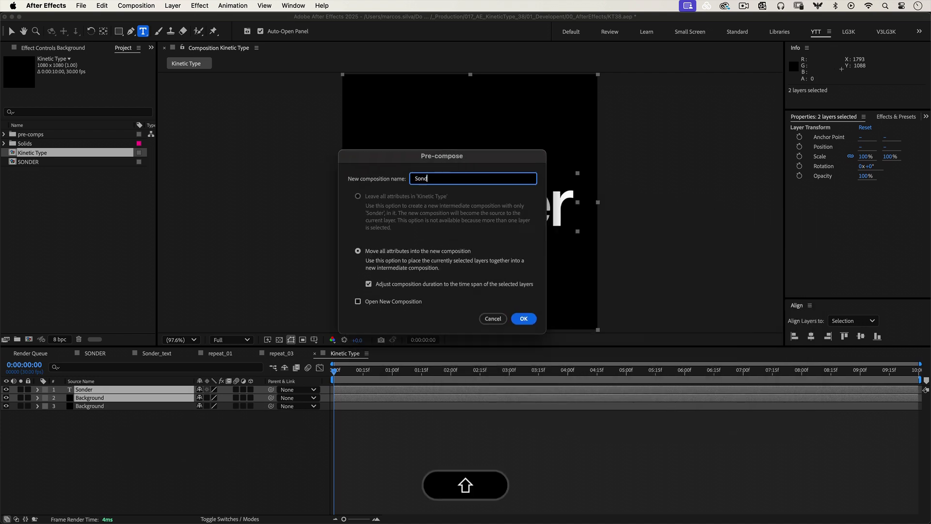
pyautogui.write('er text Comp')
pyautogui.click(385, 302)
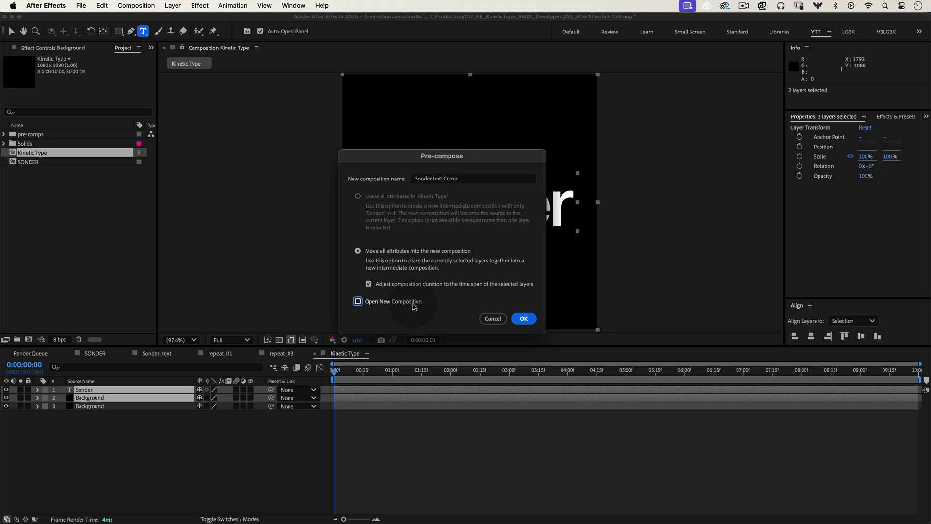
# - Confirm the pre-comp, draw a tight region of interest around Sonder, and crop the comp to it
pyautogui.click(526, 319)
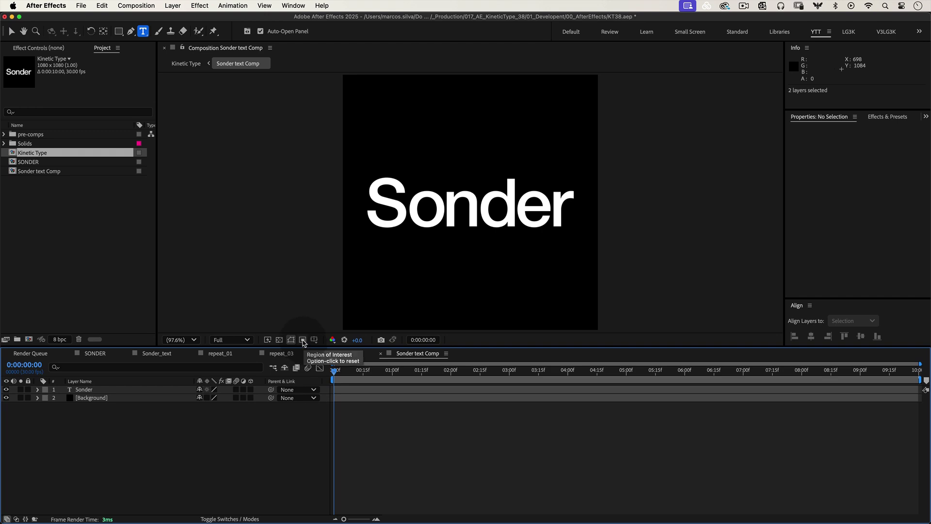
pyautogui.press('/')
pyautogui.click(302, 340)
pyautogui.moveTo(360, 171); pyautogui.dragTo(581, 230)
pyautogui.moveTo(471, 171); pyautogui.dragTo(471, 173)
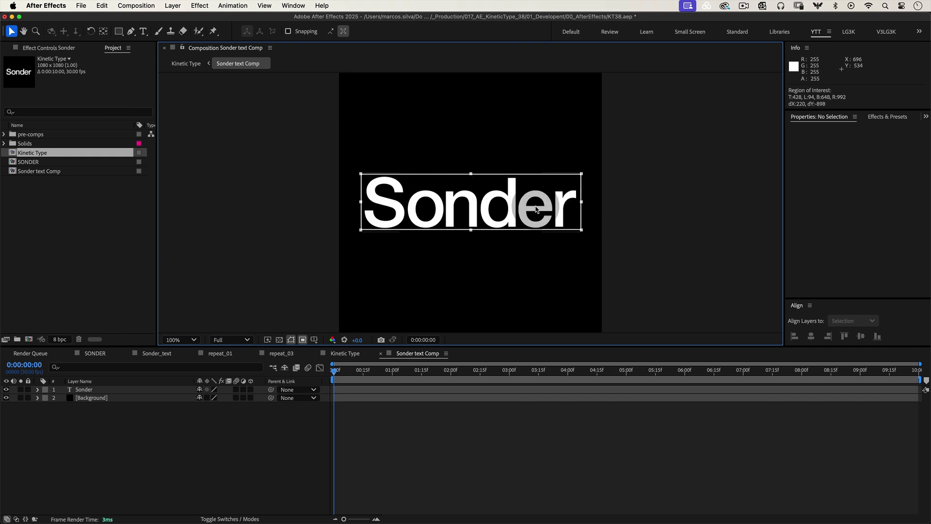
pyautogui.moveTo(583, 202); pyautogui.dragTo(580, 203)
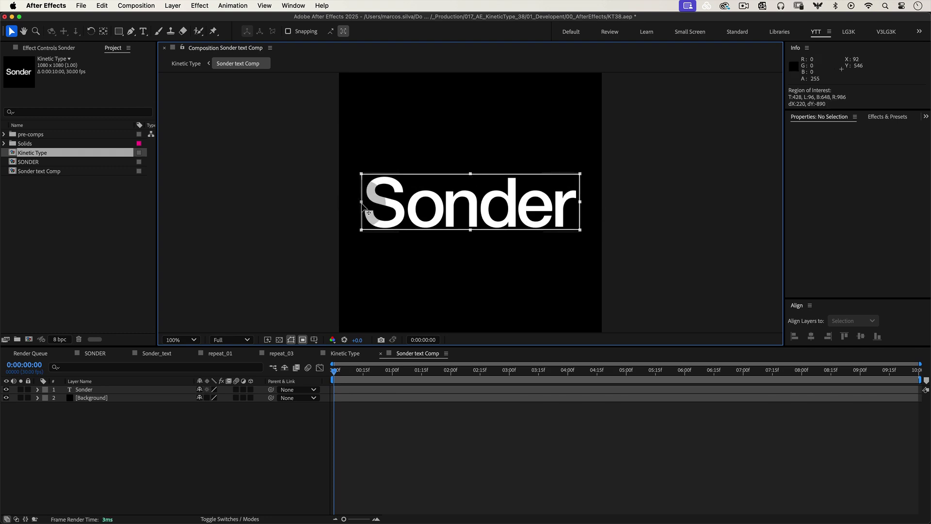
pyautogui.click(136, 6)
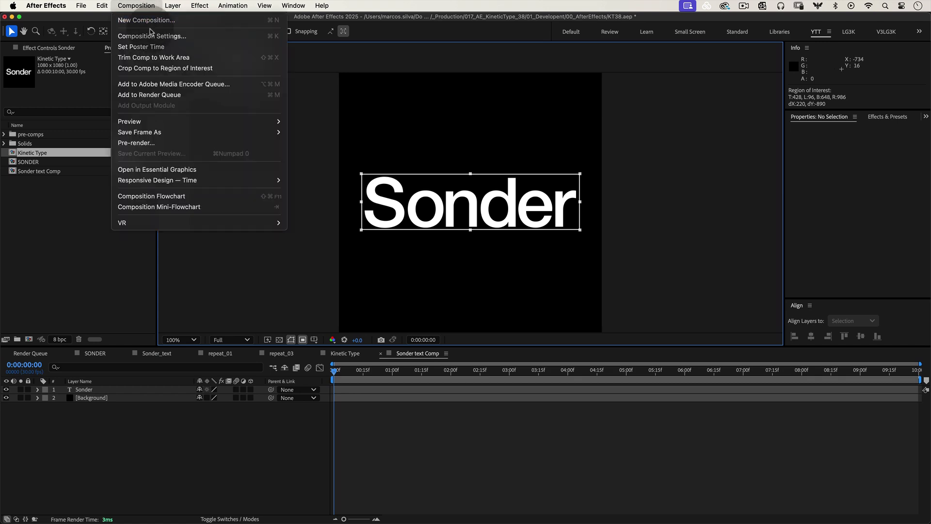
pyautogui.click(164, 70)
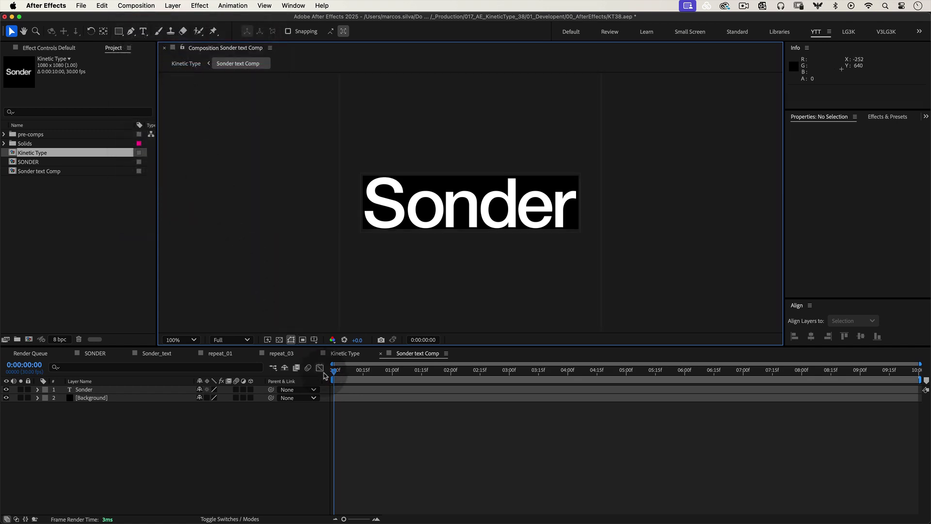
pyautogui.click(356, 415)
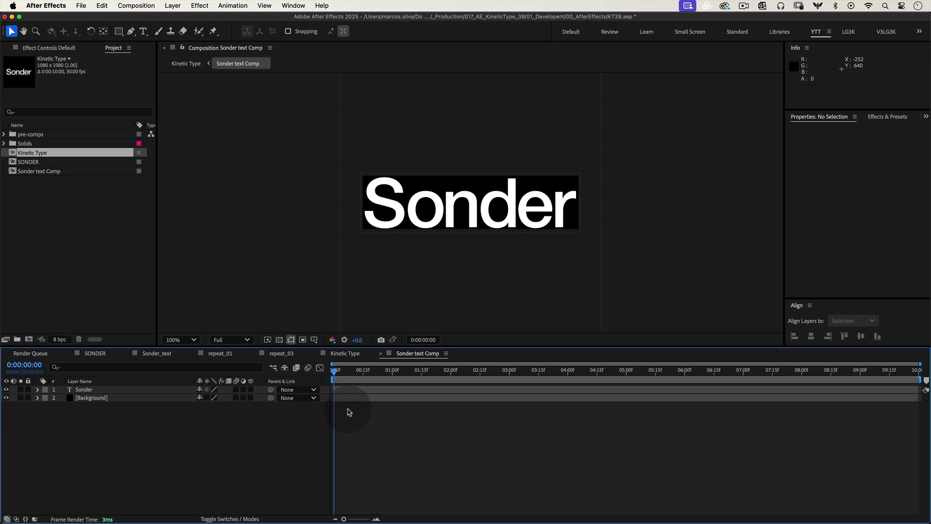
# - Back in Kinetic Type, duplicate the Sonder text Comp layer and select the second copy
pyautogui.click(273, 368)
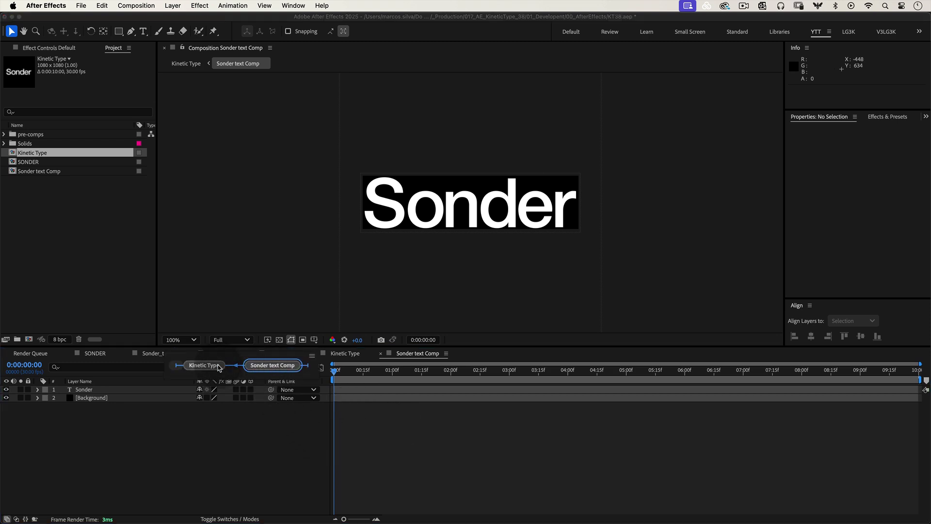
pyautogui.click(213, 367)
pyautogui.moveTo(340, 389); pyautogui.dragTo(341, 389)
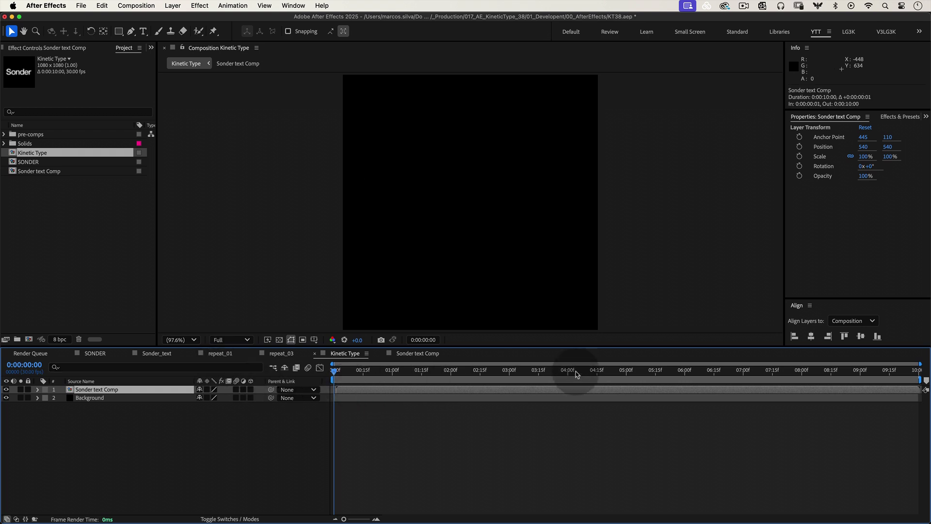
pyautogui.press('super+z')
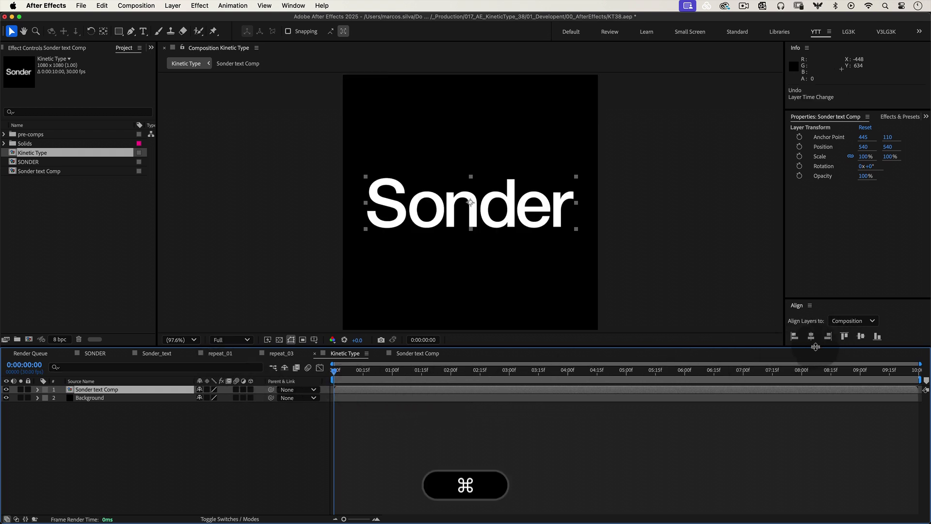
pyautogui.click(483, 222)
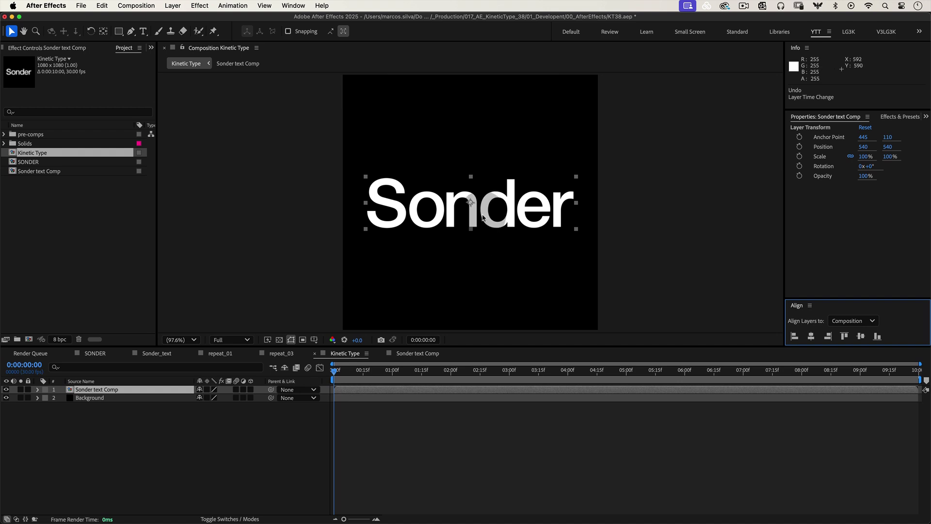
pyautogui.click(210, 442)
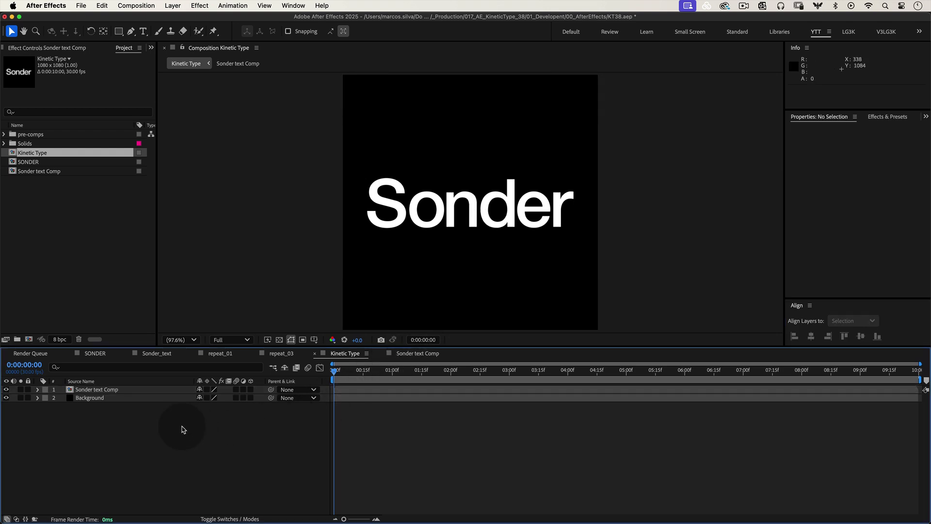
pyautogui.click(113, 392)
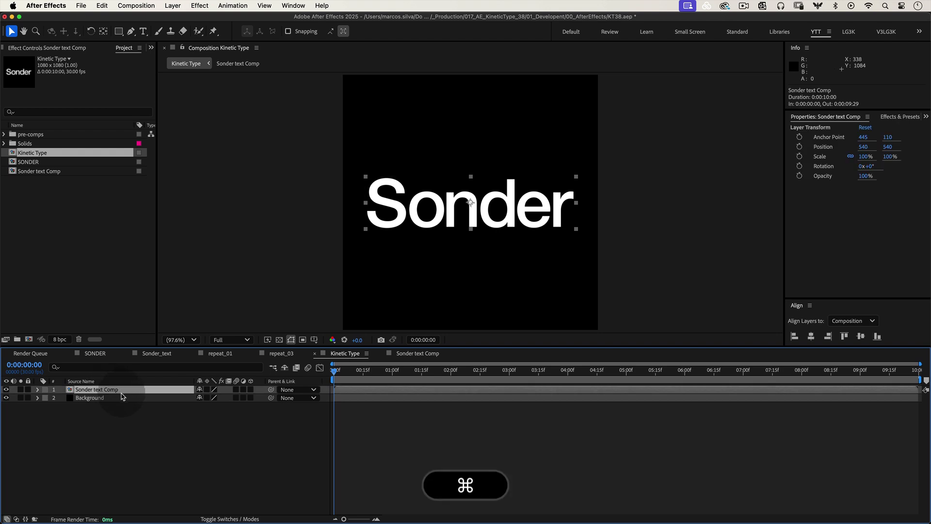
pyautogui.press('super+d')
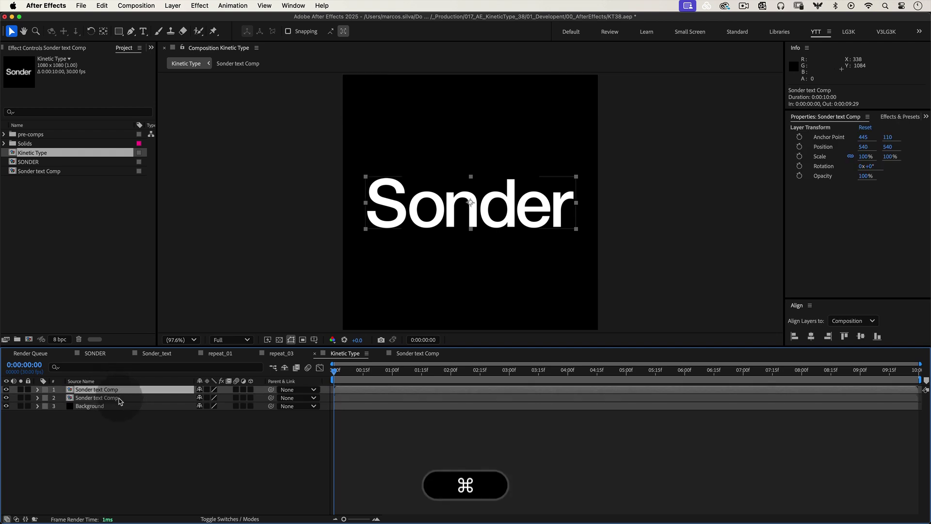
pyautogui.click(120, 399)
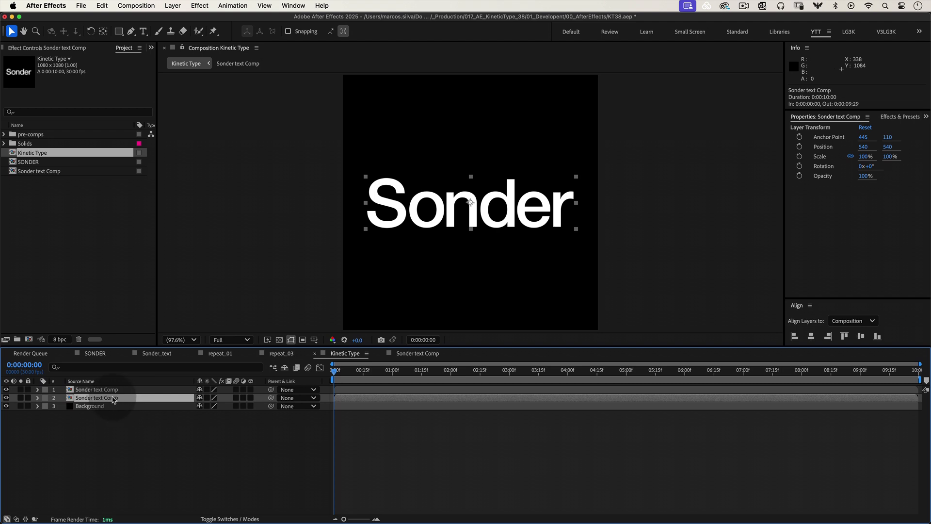
# - Keyframe the second copy's Position from 540,540 at 0f to 540,924 at 0:00:01:15
pyautogui.press('p')
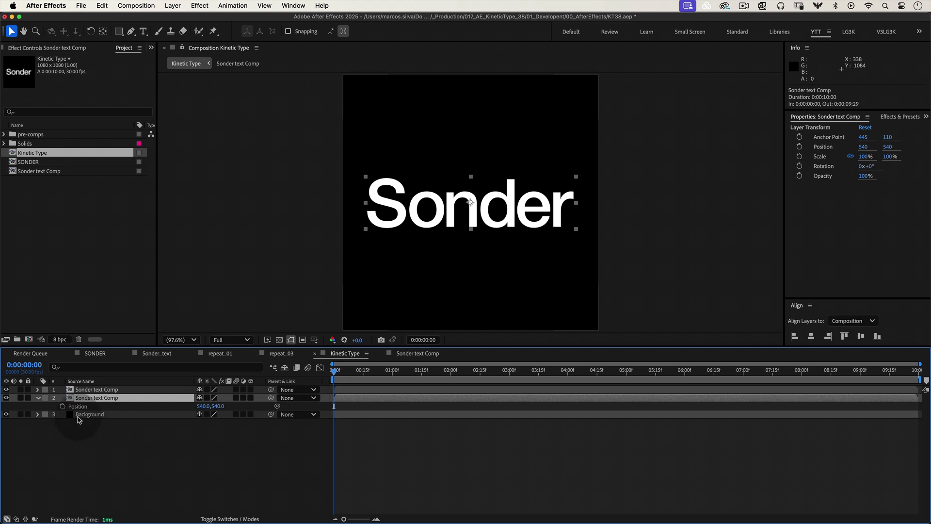
pyautogui.click(62, 407)
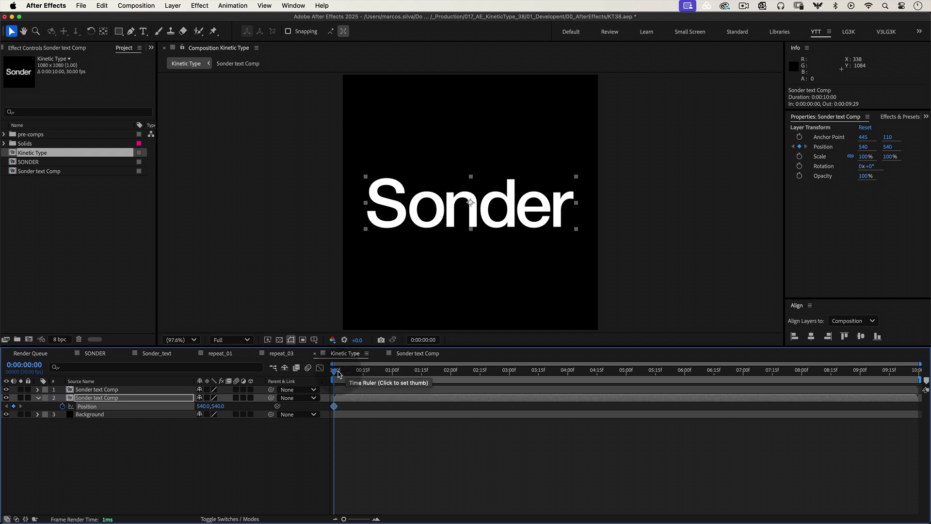
pyautogui.moveTo(338, 374); pyautogui.dragTo(423, 398)
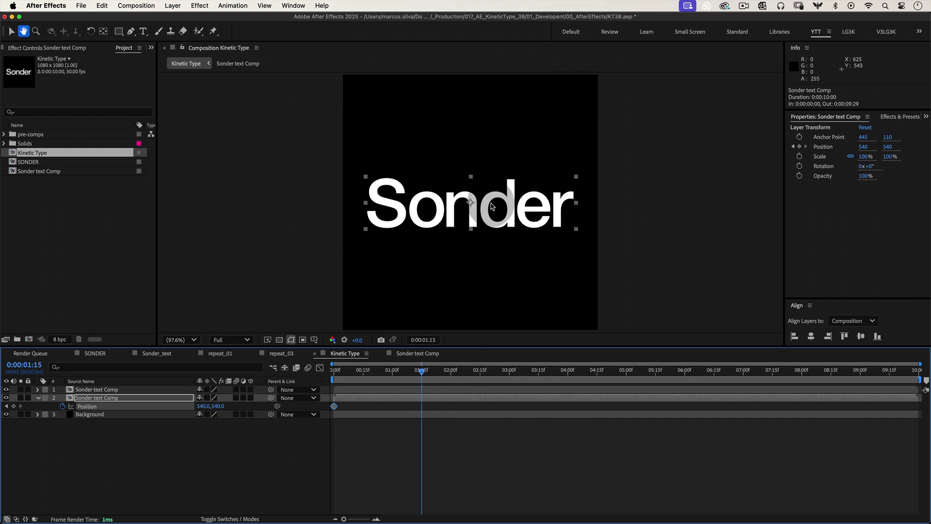
pyautogui.moveTo(220, 406); pyautogui.dragTo(429, 373)
pyautogui.click(427, 422)
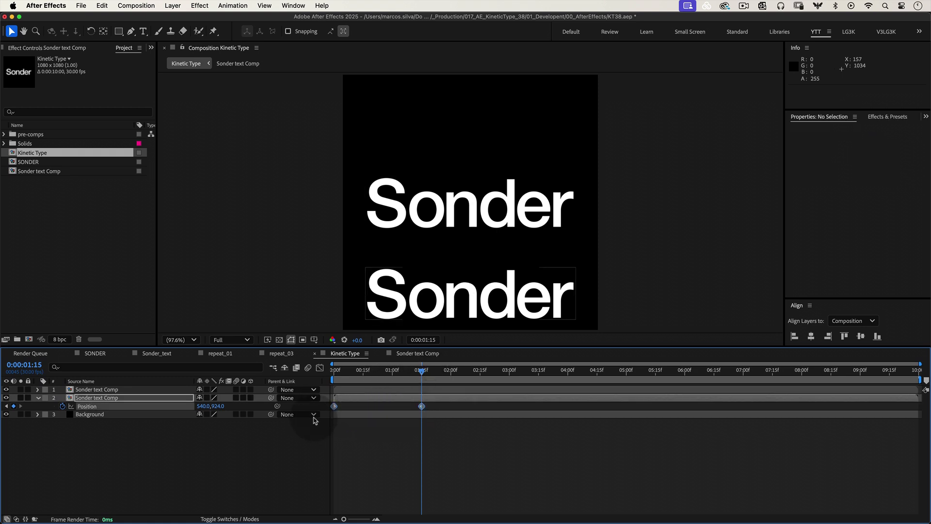
pyautogui.moveTo(381, 415); pyautogui.dragTo(432, 407)
pyautogui.rightClick(423, 411)
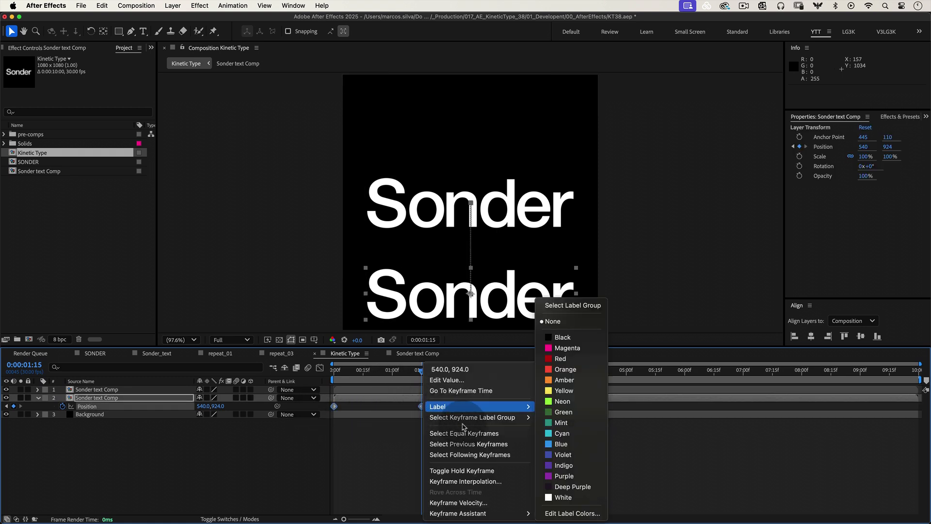
# - Apply Easy Ease to both Position keyframes, end the work area there, and preview the slide
pyautogui.moveTo(508, 515)
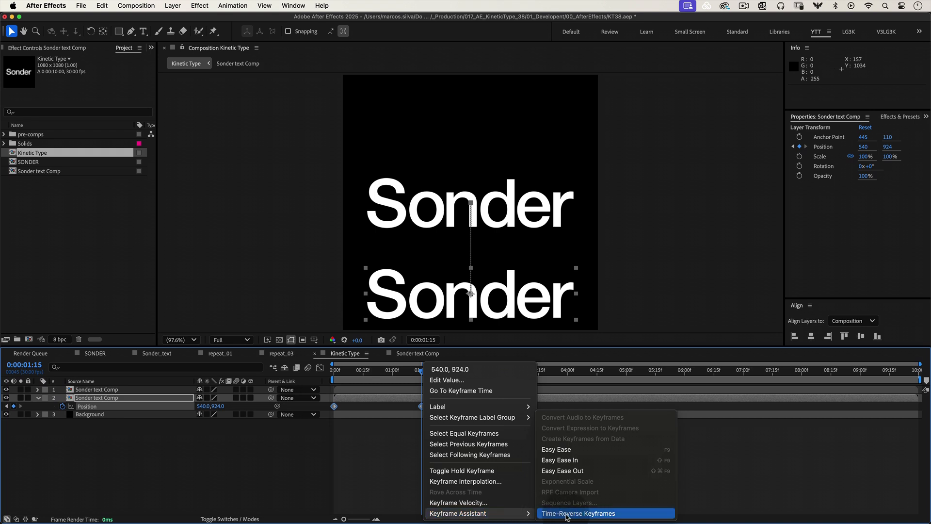
pyautogui.click(565, 451)
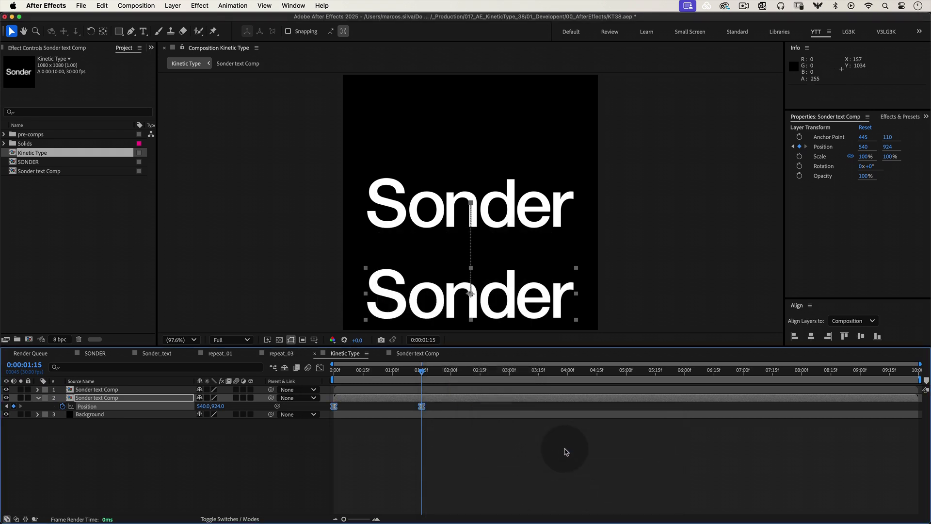
pyautogui.press('n')
pyautogui.press('space')
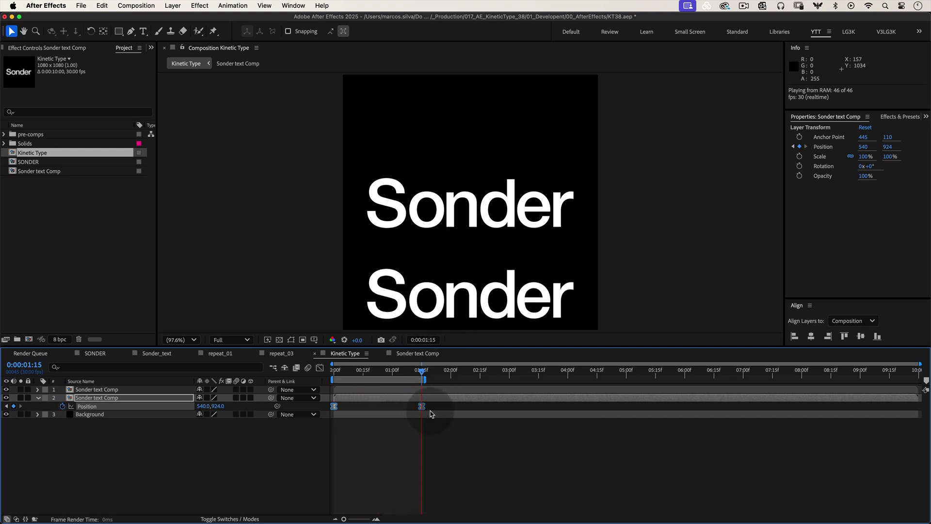
pyautogui.click(415, 420)
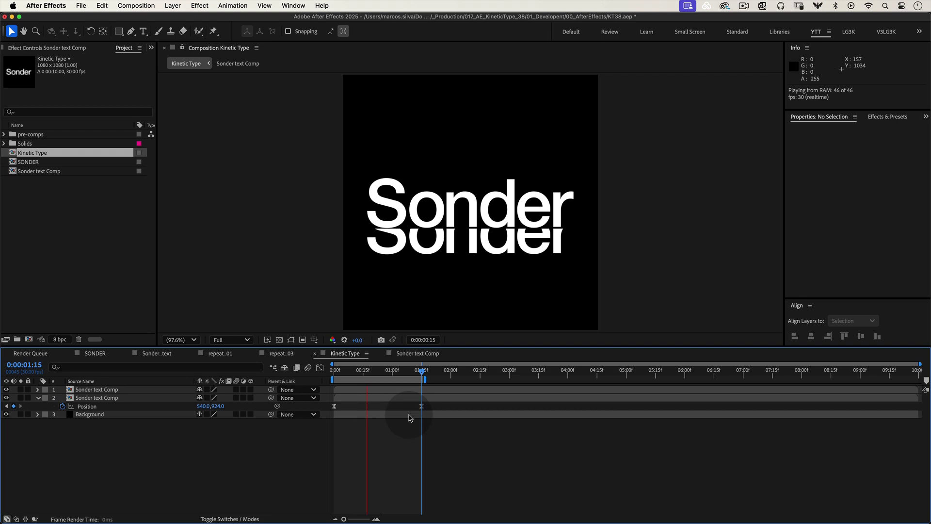
# - Duplicate the animated copy and delete the new copy's Position keyframes so it rests at 540,540
pyautogui.click(96, 397)
pyautogui.press('super')
pyautogui.press('super+d')
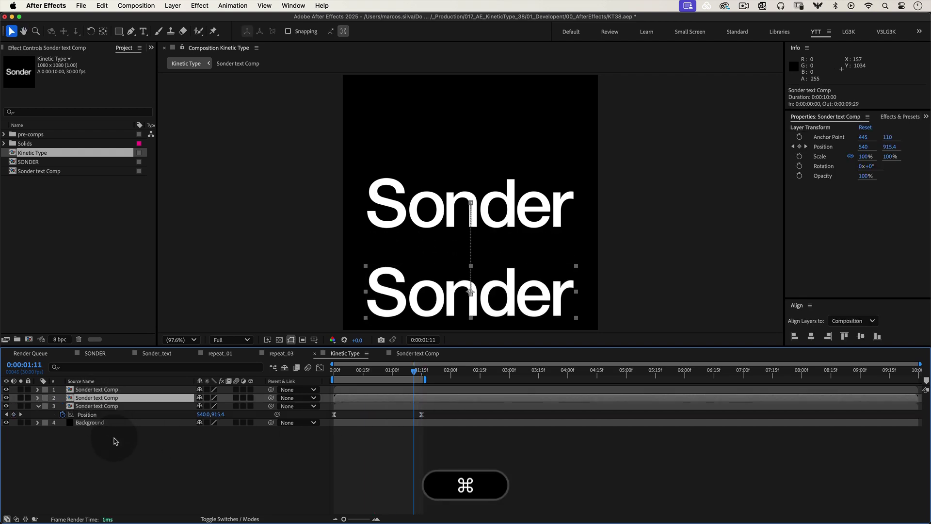
pyautogui.press('u')
pyautogui.press('super+z')
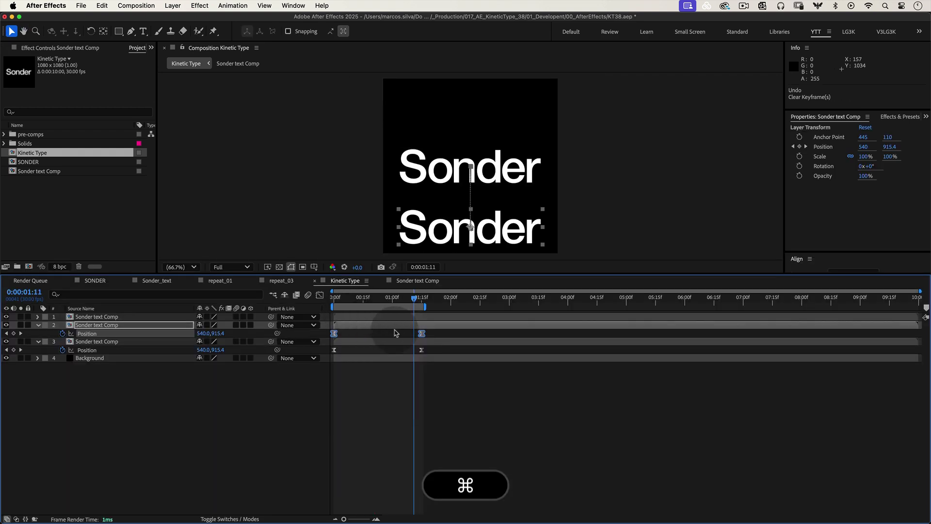
pyautogui.press('Home')
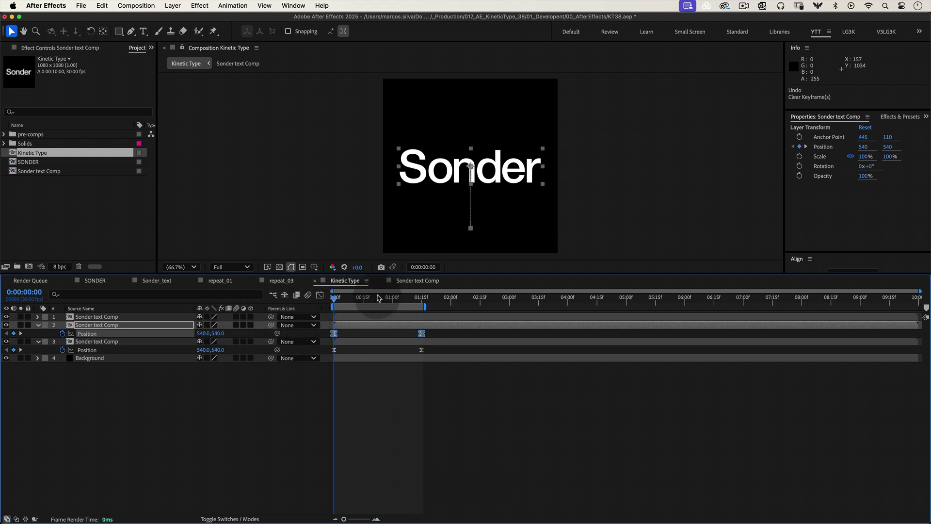
pyautogui.press('BackSpace')
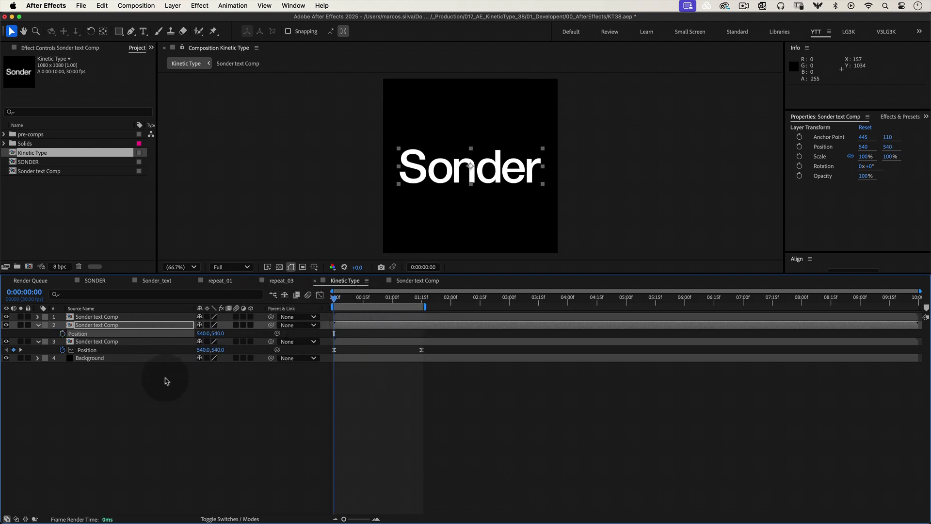
pyautogui.moveTo(329, 272); pyautogui.dragTo(330, 322)
pyautogui.click(86, 367)
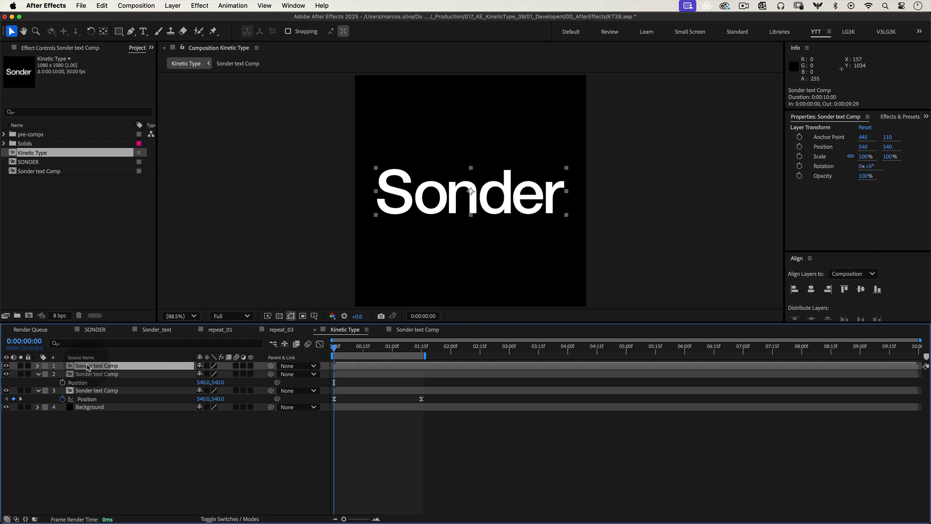
# - Add a Slider Control set to 8 on the top Sonder text Comp layer, then select layer 2
pyautogui.click(200, 6)
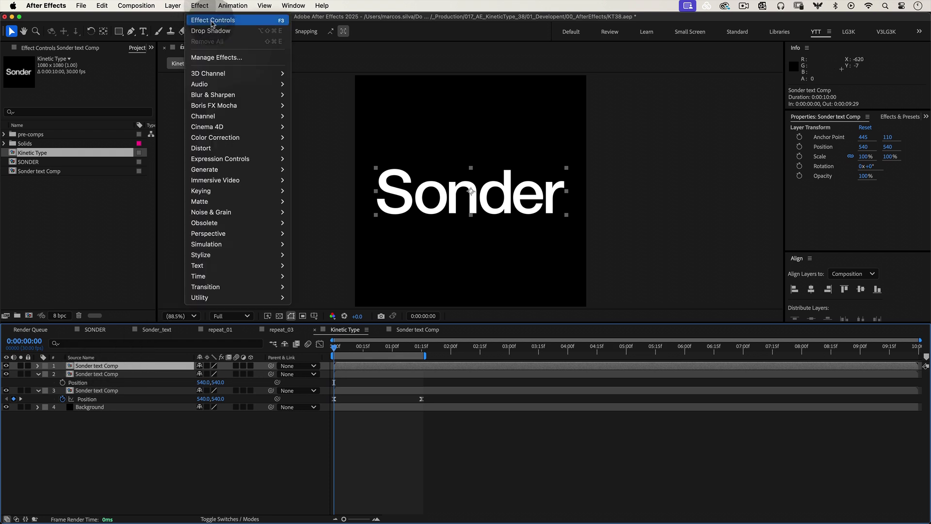
pyautogui.moveTo(232, 159)
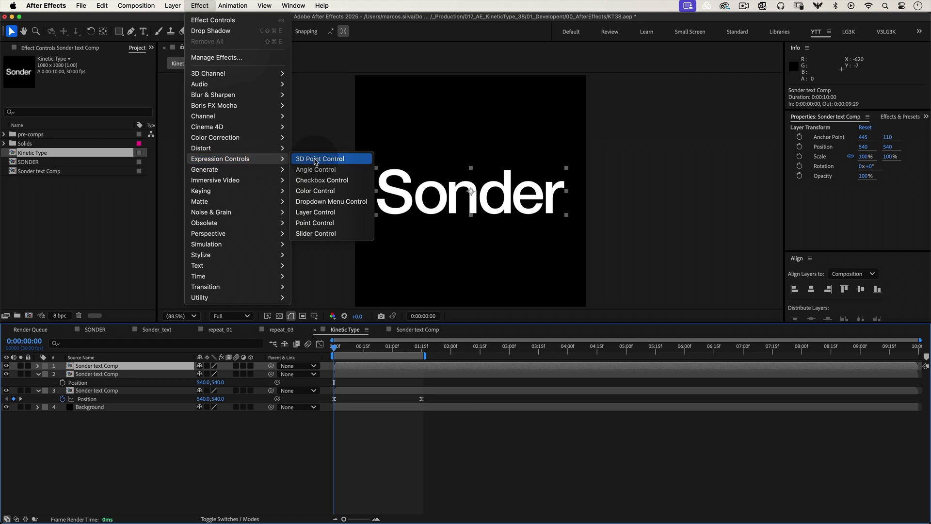
pyautogui.click(337, 235)
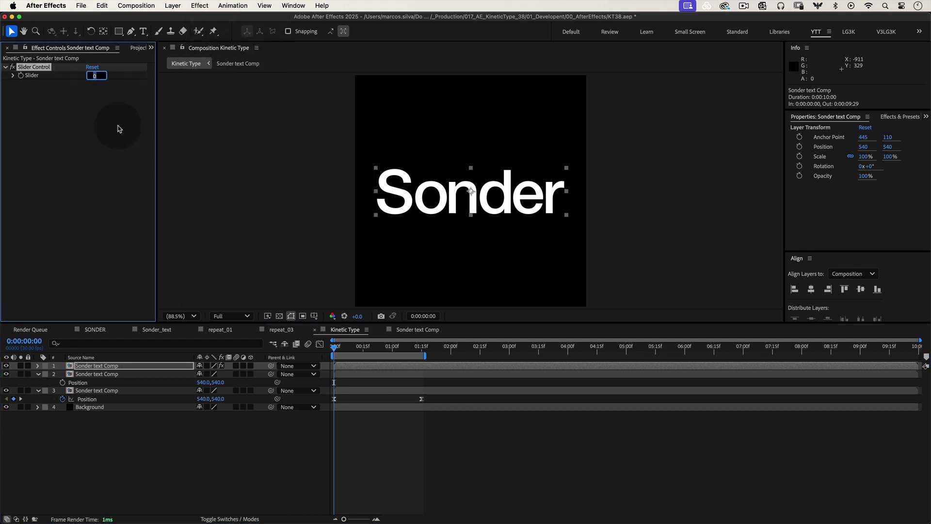
pyautogui.write('8')
pyautogui.press('Return')
pyautogui.click(229, 458)
pyautogui.click(90, 376)
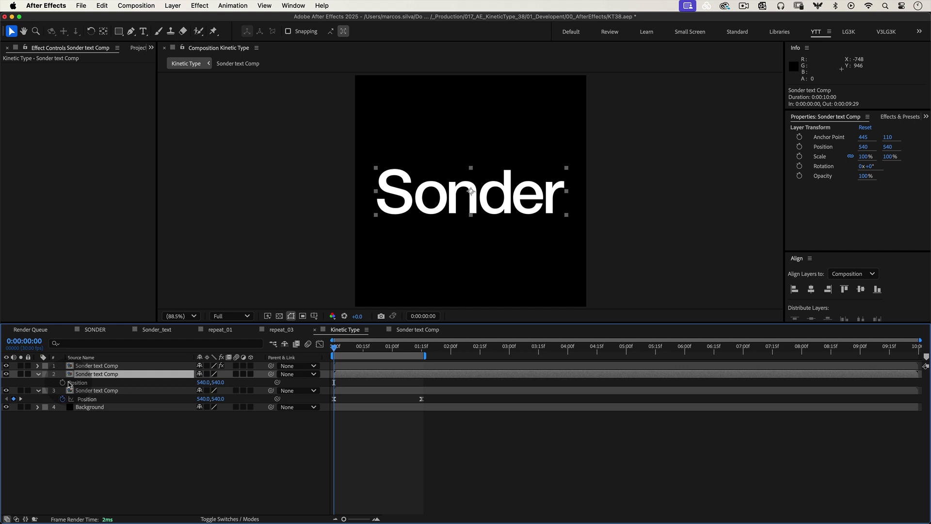
pyautogui.press('alt')
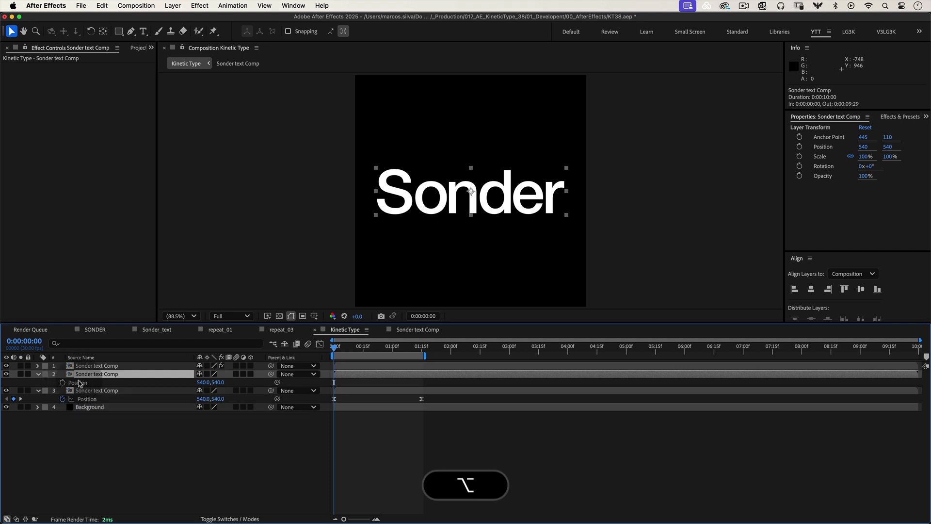
# - Start layer 2's Position expression with delayFrames = pick-whipped to the Slider Control's Slider
pyautogui.click(80, 382)
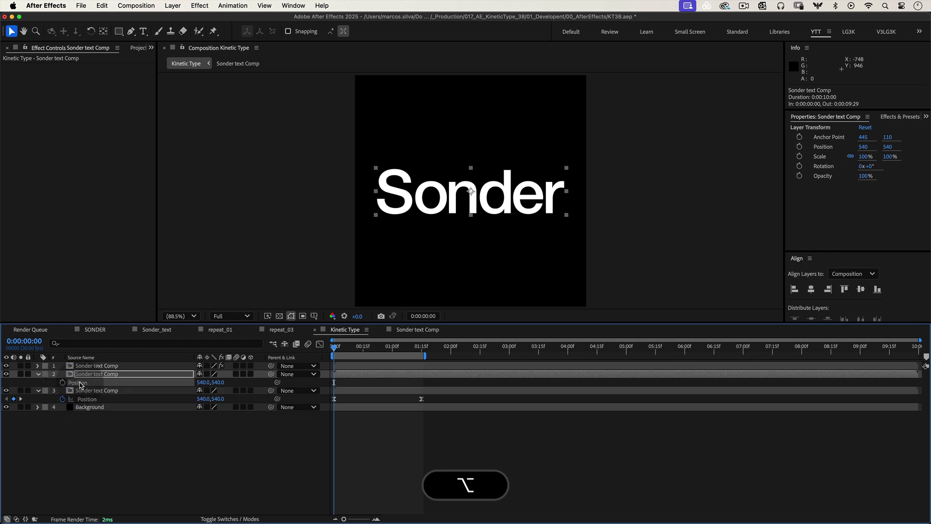
pyautogui.keyDown('alt'); pyautogui.click(63, 384); pyautogui.keyUp('alt')
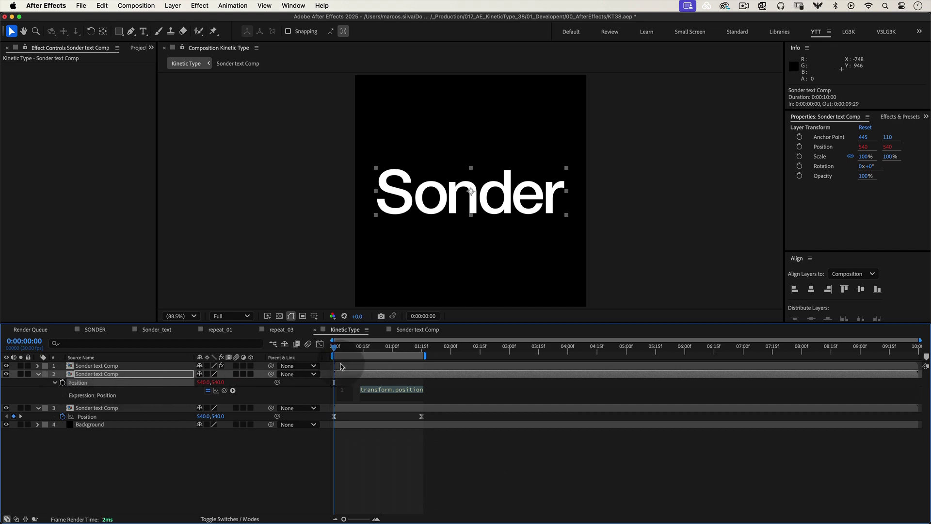
pyautogui.moveTo(417, 323); pyautogui.dragTo(411, 213)
pyautogui.click(414, 290)
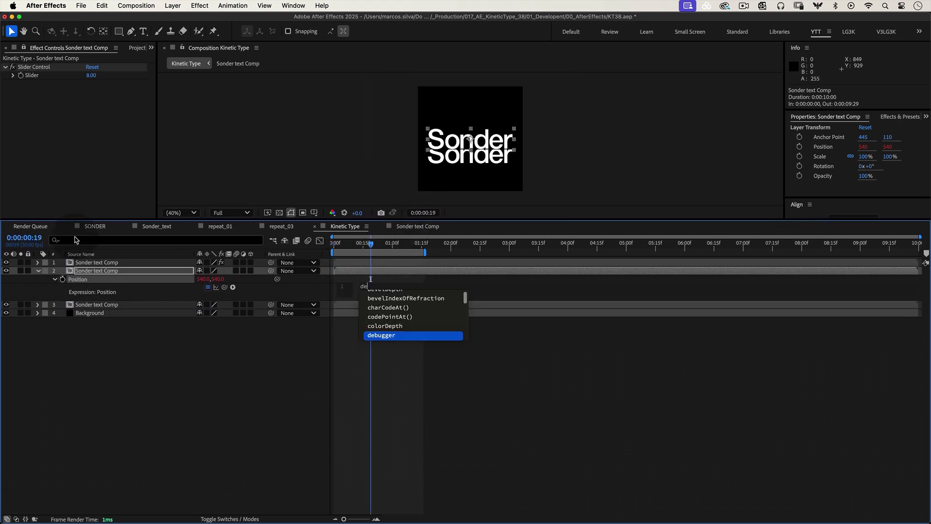
pyautogui.write('Fr')
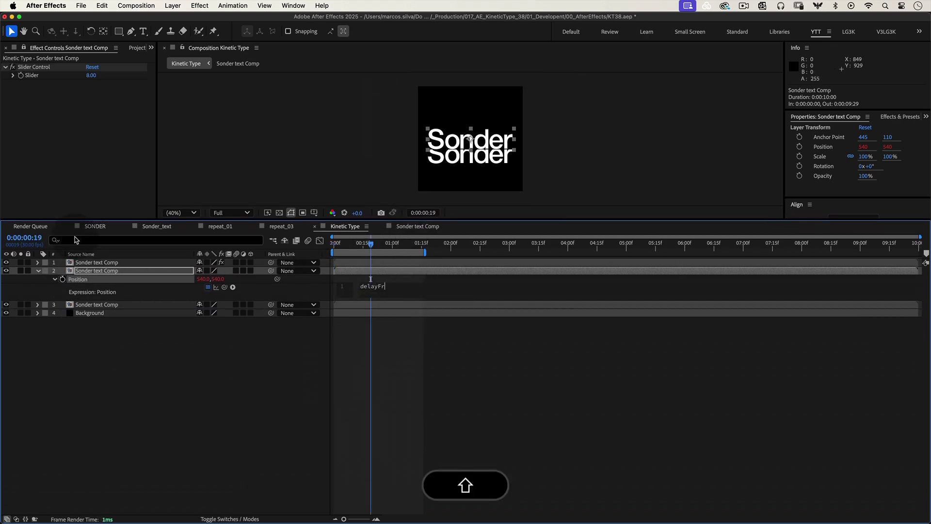
pyautogui.write('ames =')
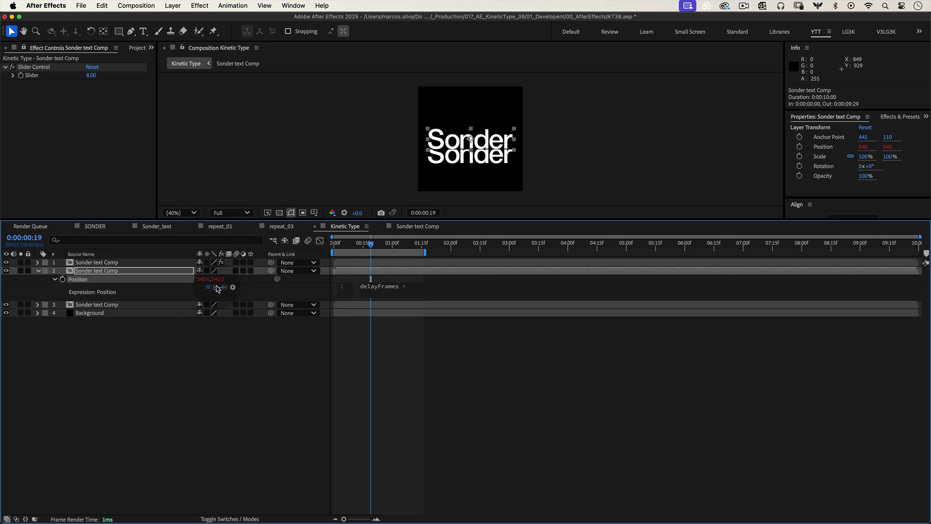
pyautogui.moveTo(217, 288); pyautogui.dragTo(43, 73)
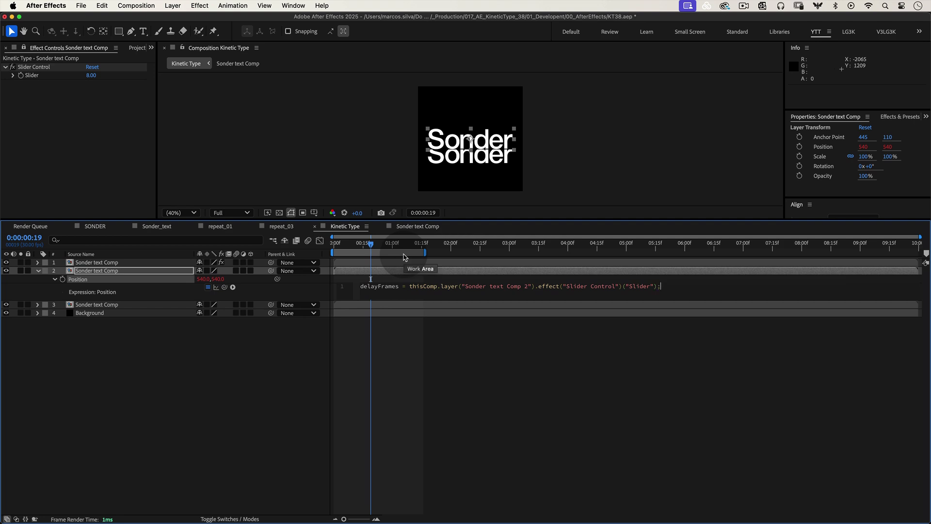
# - Add the expression line delayTime = delayFrames*thisComp.frameDuration
pyautogui.press('Return')
pyautogui.write('del')
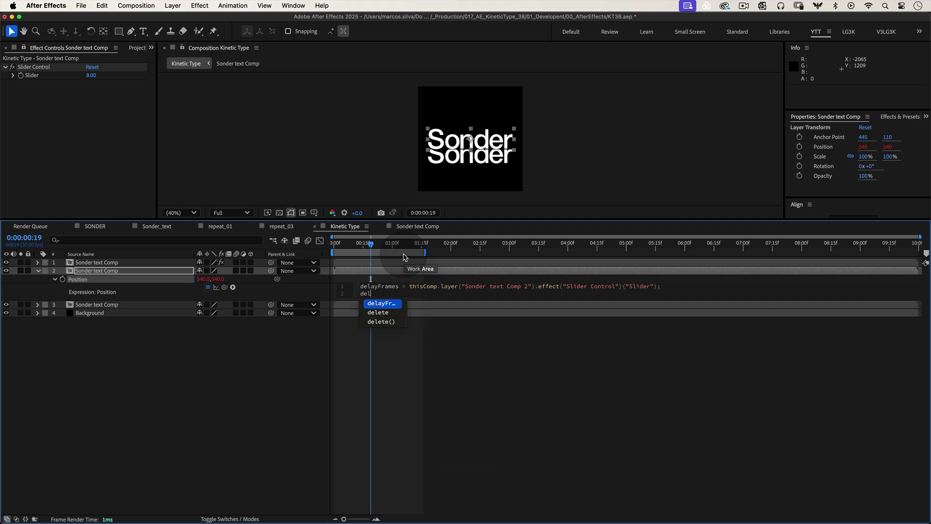
pyautogui.write('ayTime = ')
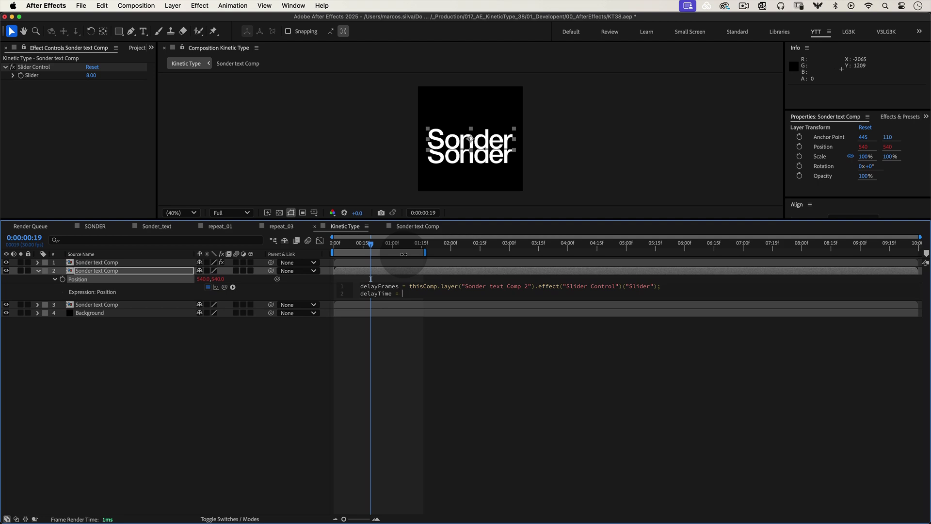
pyautogui.write('delayFrames*thisComp')
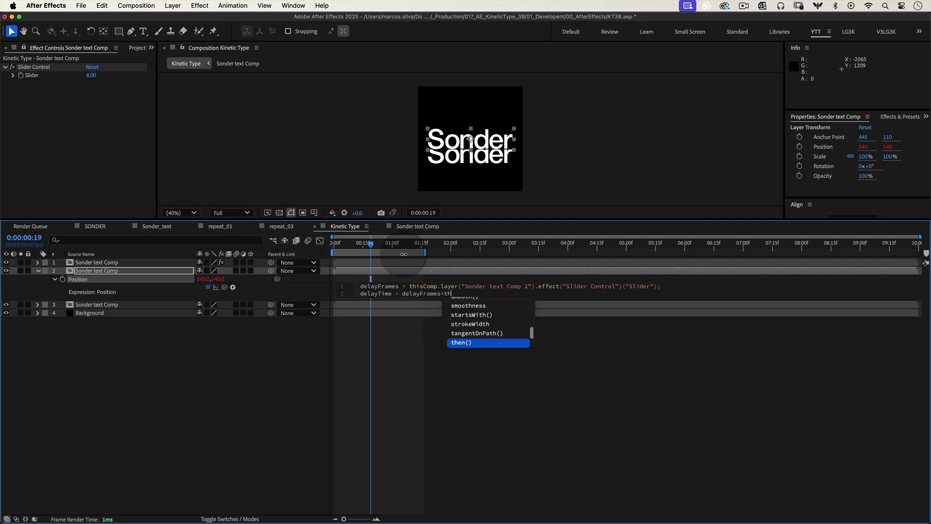
pyautogui.press('Return')
pyautogui.write('.frameDuration')
pyautogui.press('Return')
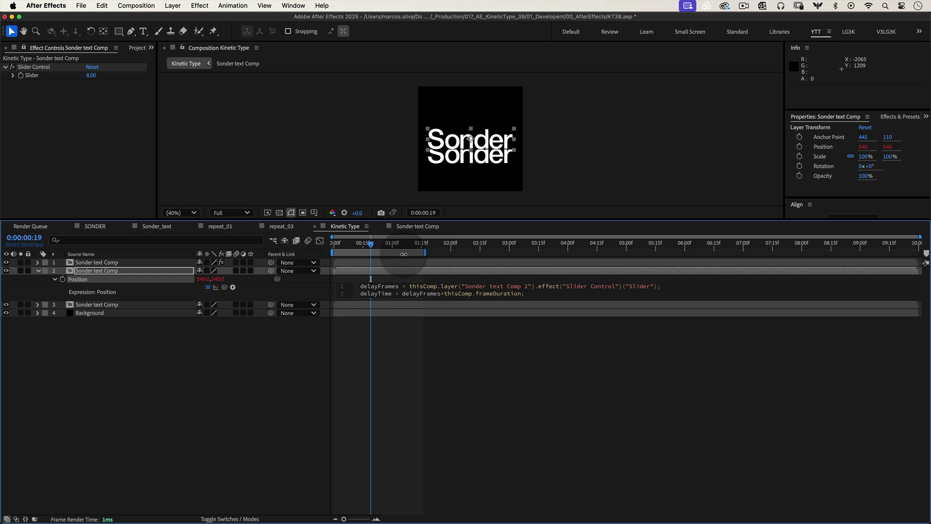
# - Add the expression line timeOffset = (thisComp.numLayers-index)*delayTime;
pyautogui.press('Return')
pyautogui.write('timeOffset = ')
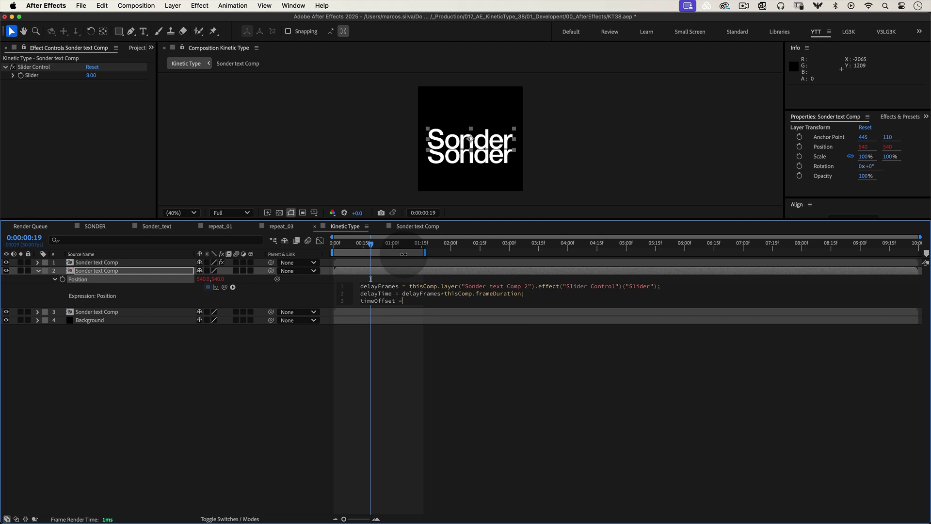
pyautogui.write('(thisComp.num')
pyautogui.press('Down')
pyautogui.press('Down')
pyautogui.press('Return')
pyautogui.write('-ind')
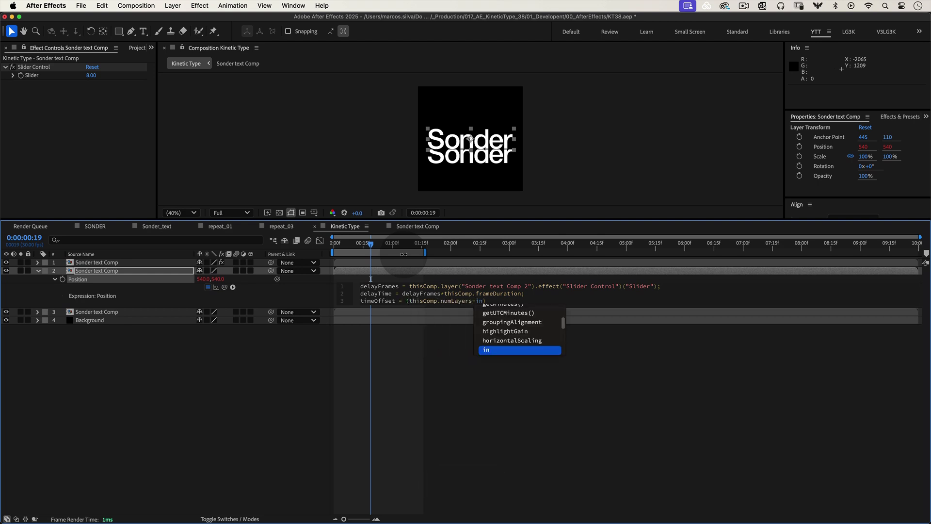
pyautogui.press('Return')
pyautogui.write(')*delay')
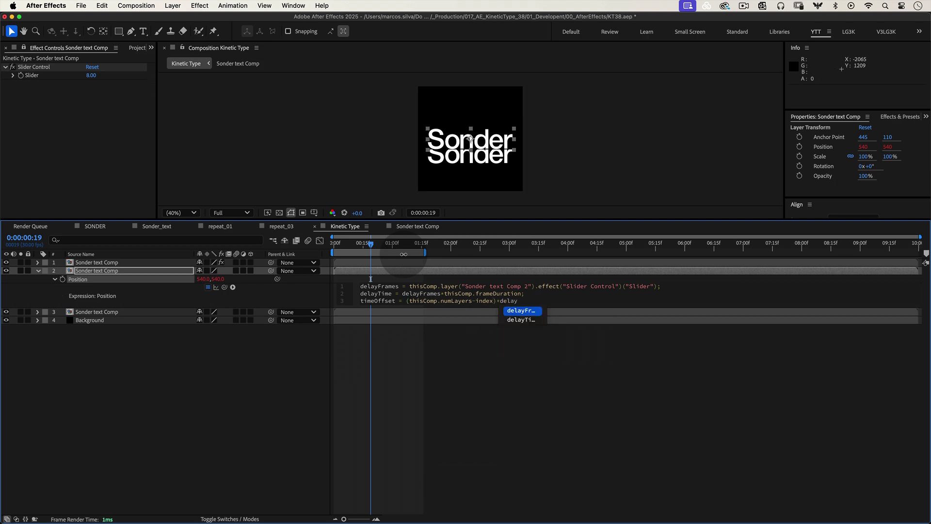
pyautogui.press('Down')
pyautogui.press('Return')
pyautogui.write(';')
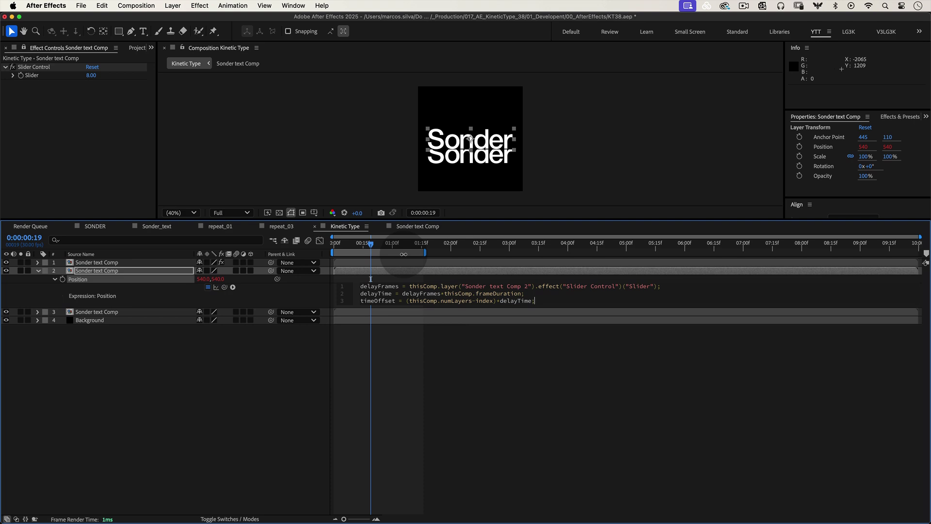
# - Add an expression line setting targetLayer to Sonder text Comp 3 using the pick-whip
pyautogui.press('Return')
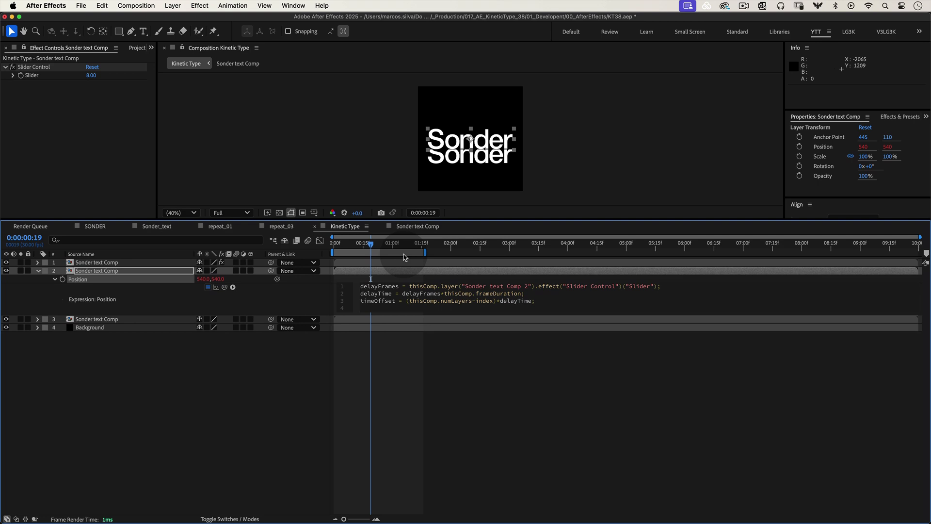
pyautogui.press('shift')
pyautogui.write('targetLayer =')
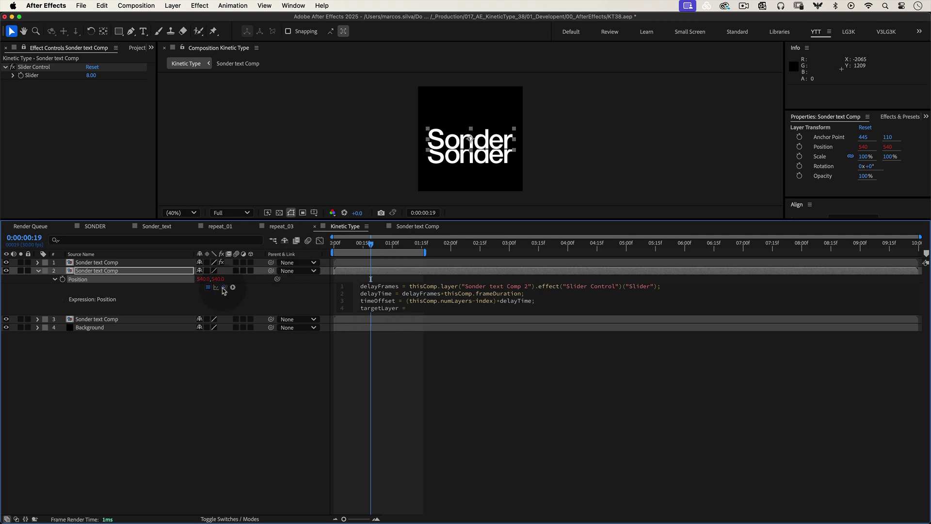
pyautogui.moveTo(224, 287); pyautogui.dragTo(90, 320)
pyautogui.write(';')
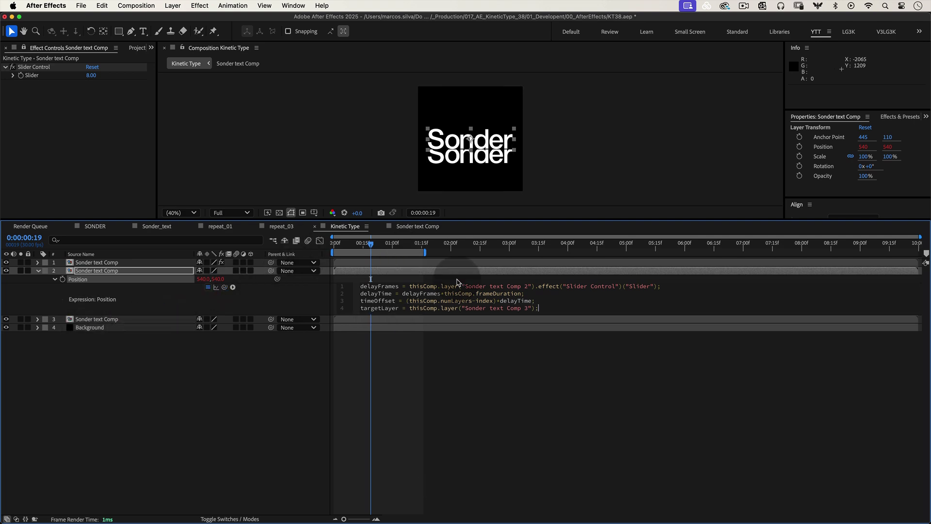
pyautogui.press('Return')
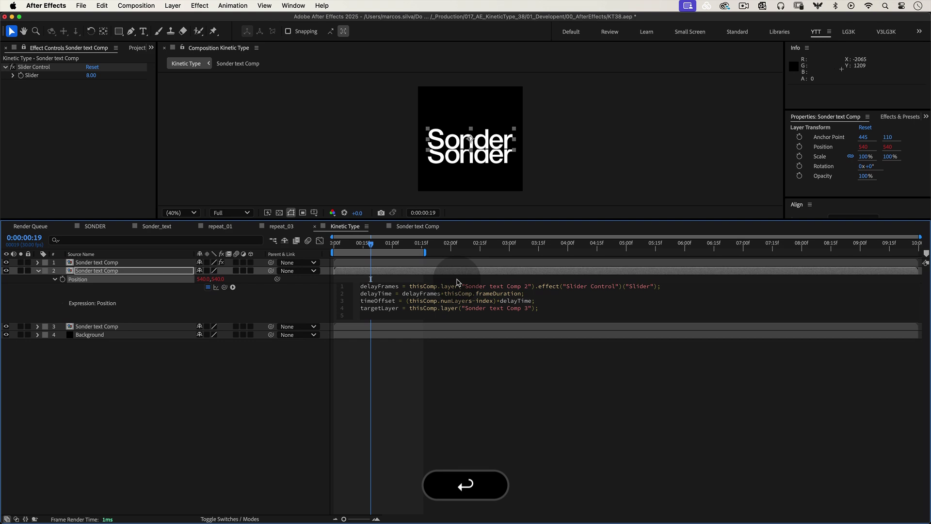
# - Add targetLayer.position.valueAtTime(time-timeOffset); and commit the expression
pyautogui.write('tar')
pyautogui.press('Return')
pyautogui.write('.po')
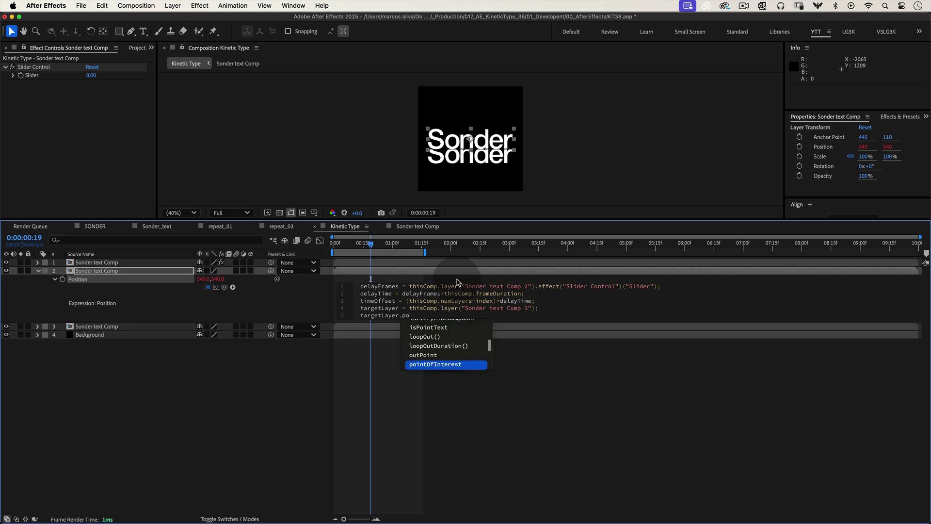
pyautogui.write('s')
pyautogui.press('Return')
pyautogui.write('.valu')
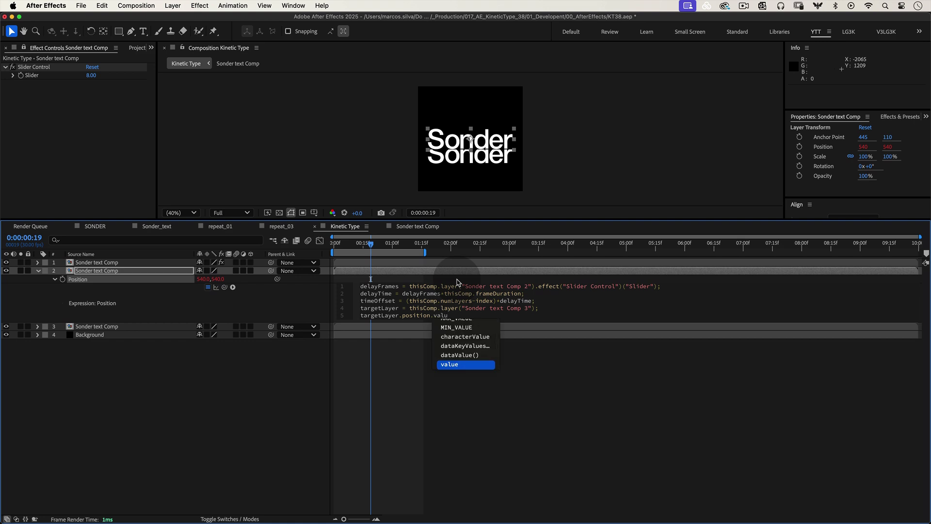
pyautogui.write('eAtTime(time')
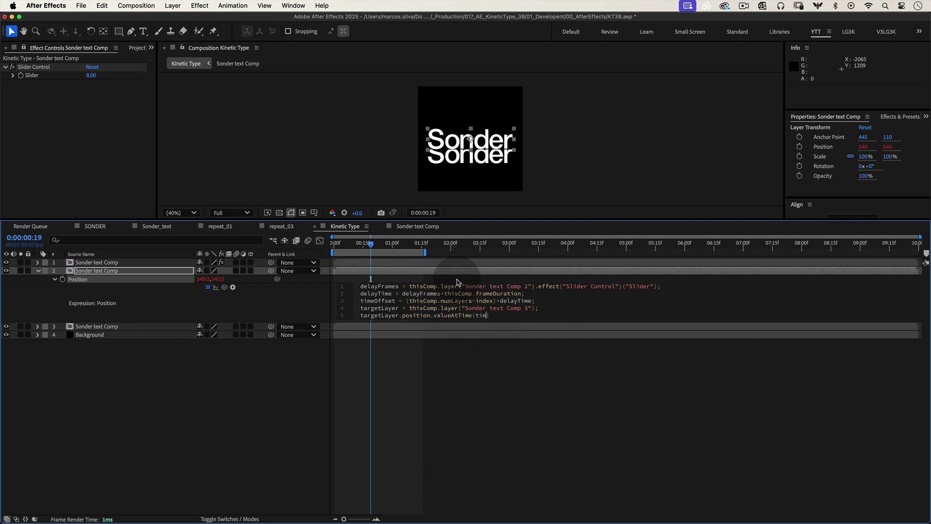
pyautogui.write('-timeOffset')
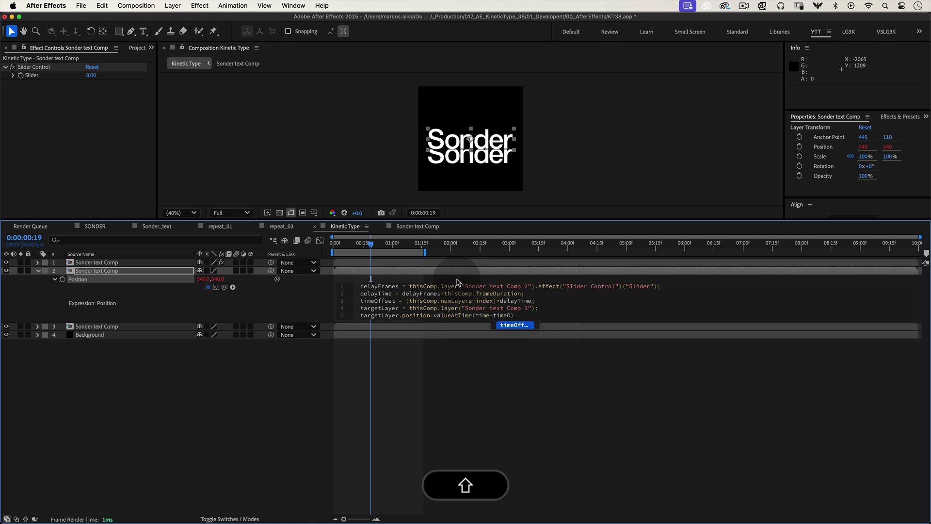
pyautogui.press('Right')
pyautogui.write(';')
pyautogui.press('Return')
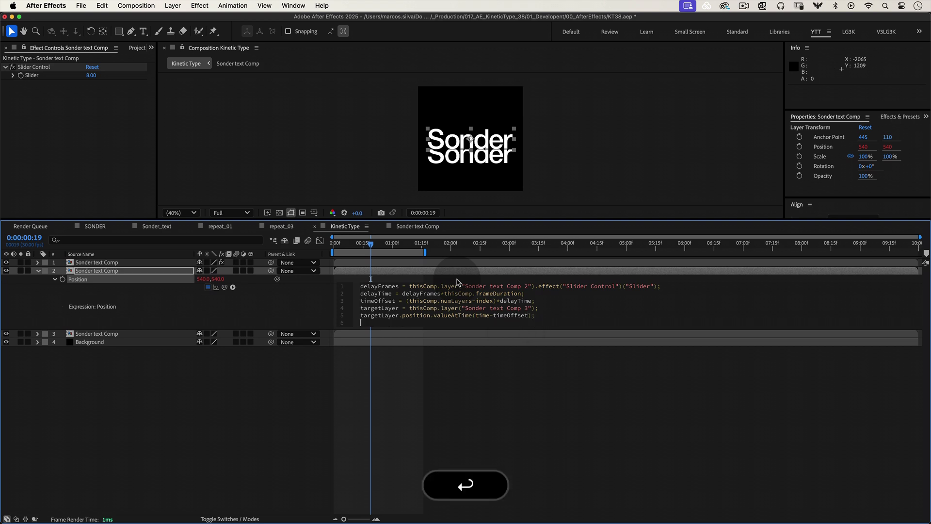
pyautogui.click(509, 406)
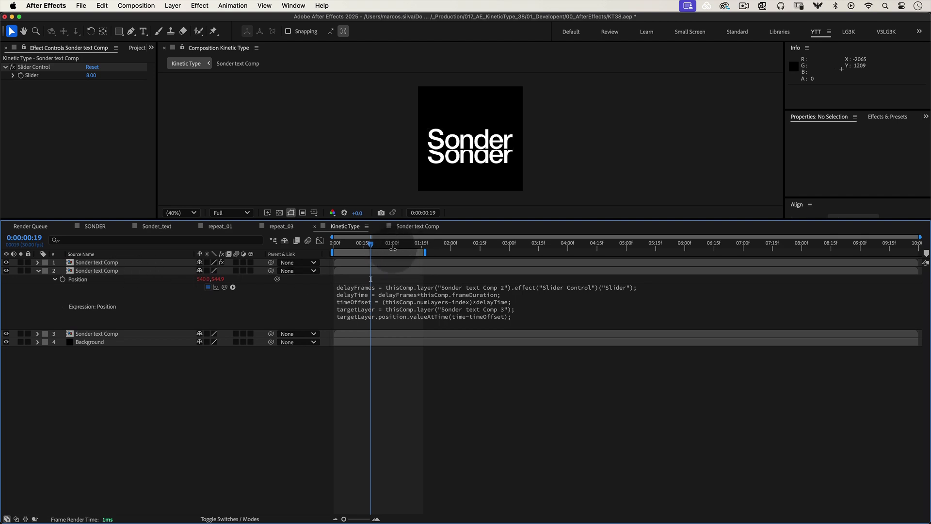
# - Scrub and preview the delayed motion, then extend the work area to the full comp
pyautogui.press('pageup')
pyautogui.moveTo(362, 249); pyautogui.dragTo(401, 405)
pyautogui.press('space')
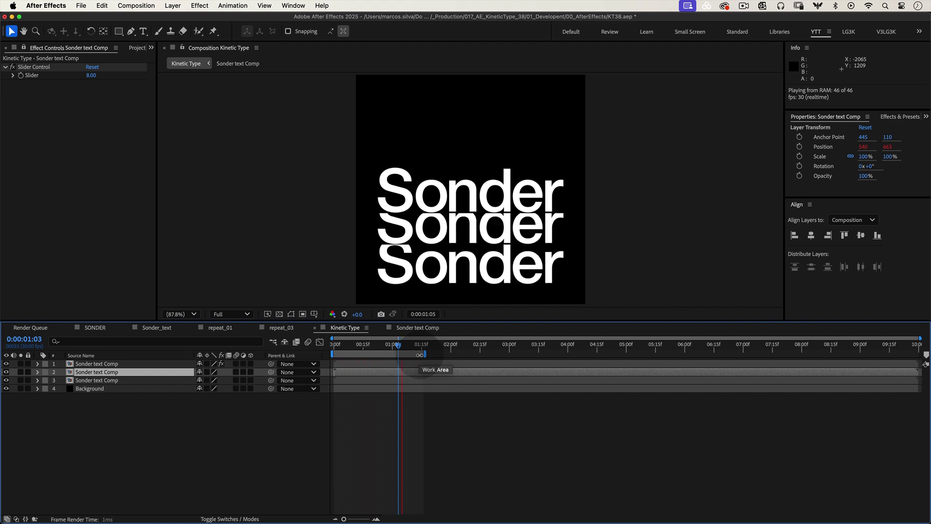
pyautogui.press('space')
pyautogui.doubleClick(419, 355)
pyautogui.click(139, 416)
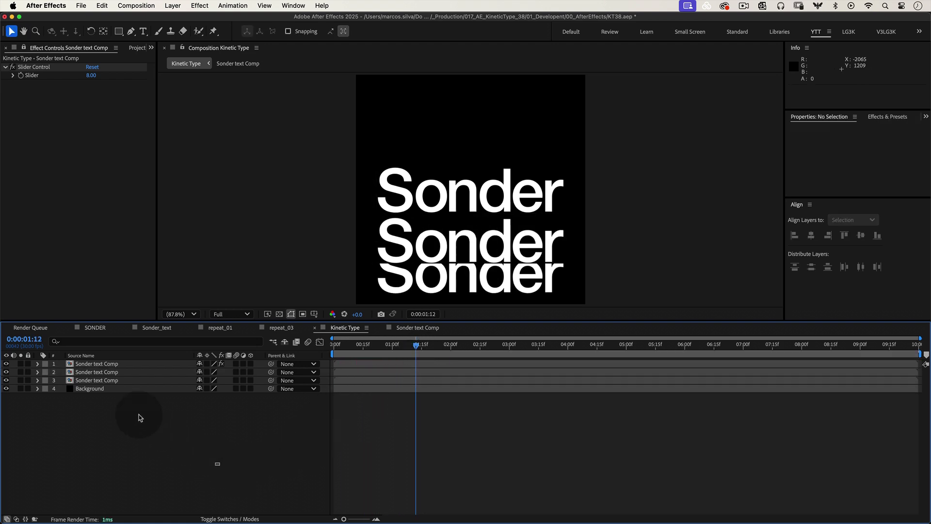
# - Duplicate the second Sonder text Comp layer repeatedly with Cmd+D and preview the stacked copies
pyautogui.click(89, 372)
pyautogui.press('Home')
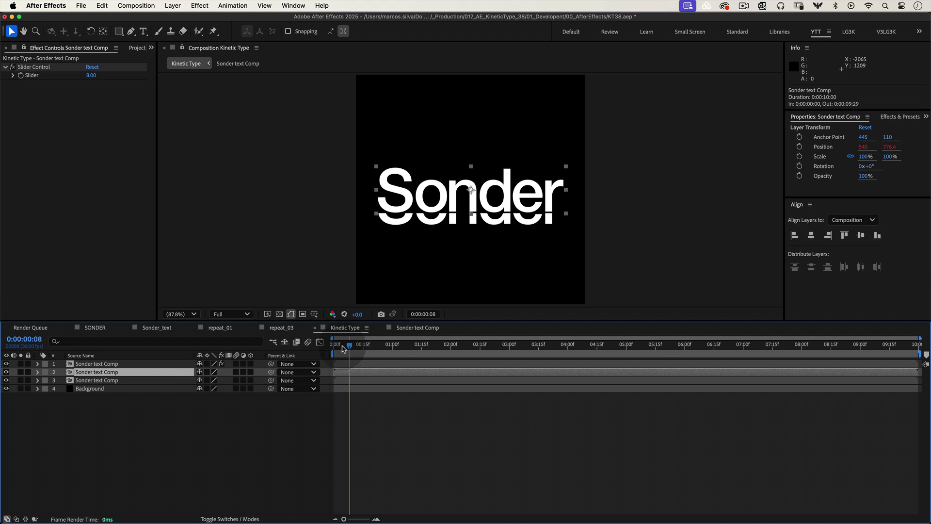
pyautogui.press('e')
pyautogui.press('e')
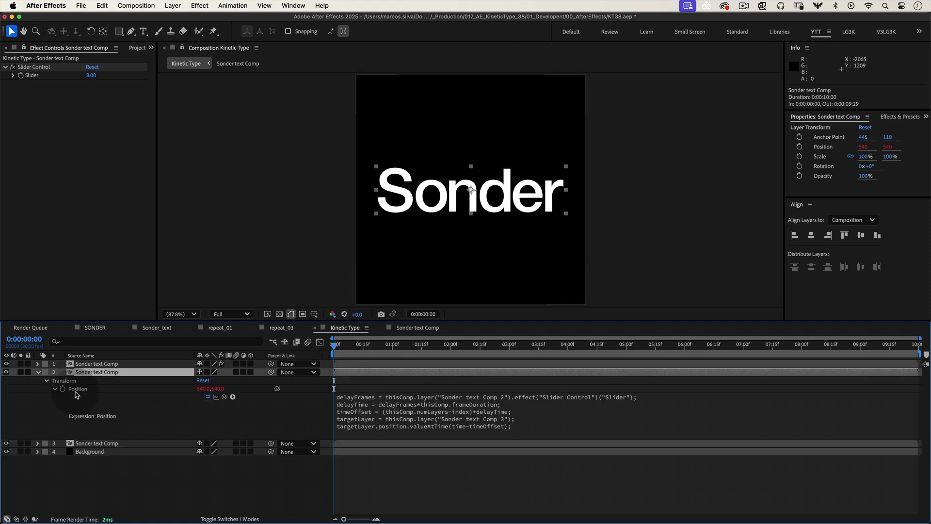
pyautogui.click(38, 372)
pyautogui.press('super+d')
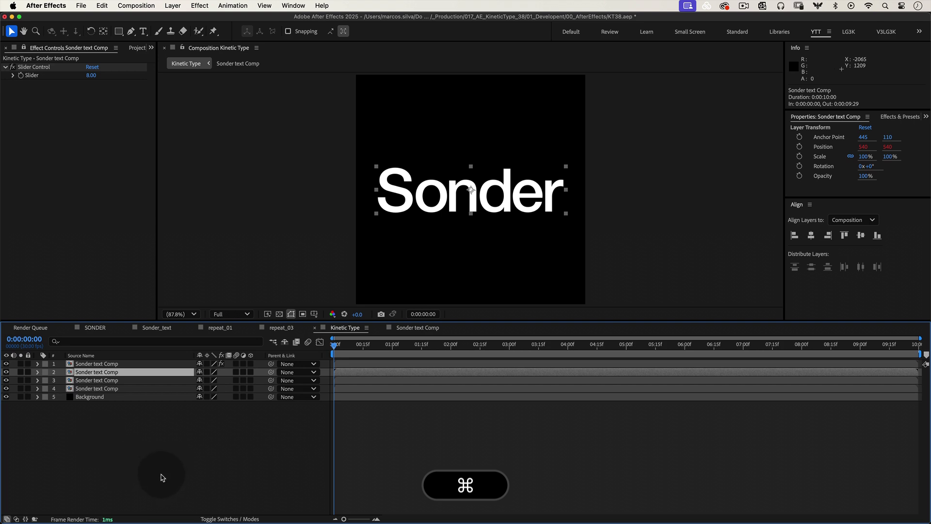
pyautogui.press('super+d')
pyautogui.press('super+d')
pyautogui.press('super+d')
pyautogui.press('super+d')
pyautogui.press('super+d')
pyautogui.press('super+d')
pyautogui.press('super+d')
pyautogui.press('super+d')
pyautogui.press('super+d')
pyautogui.press('super+d')
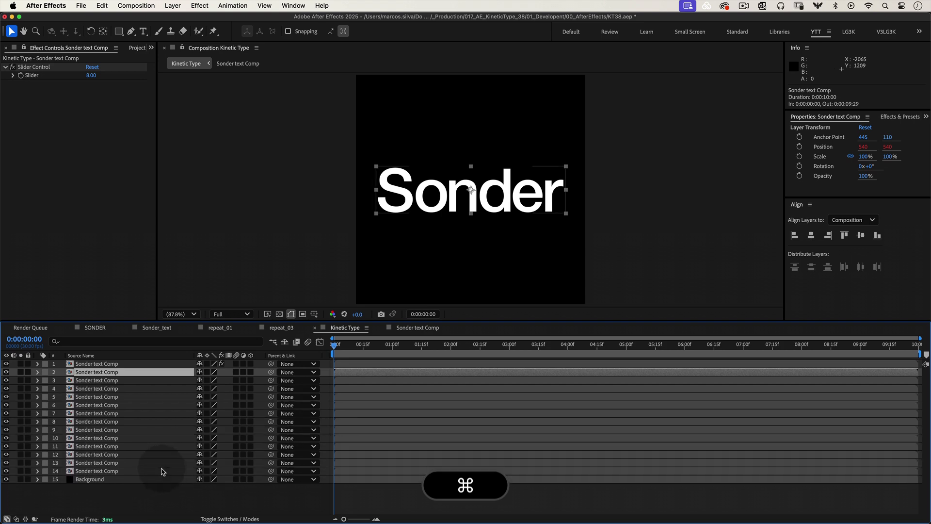
pyautogui.press('super+d')
pyautogui.press('super+d')
pyautogui.press('super+d')
pyautogui.press('super+d')
pyautogui.press('super+d')
pyautogui.press('super+d')
pyautogui.press('super+d')
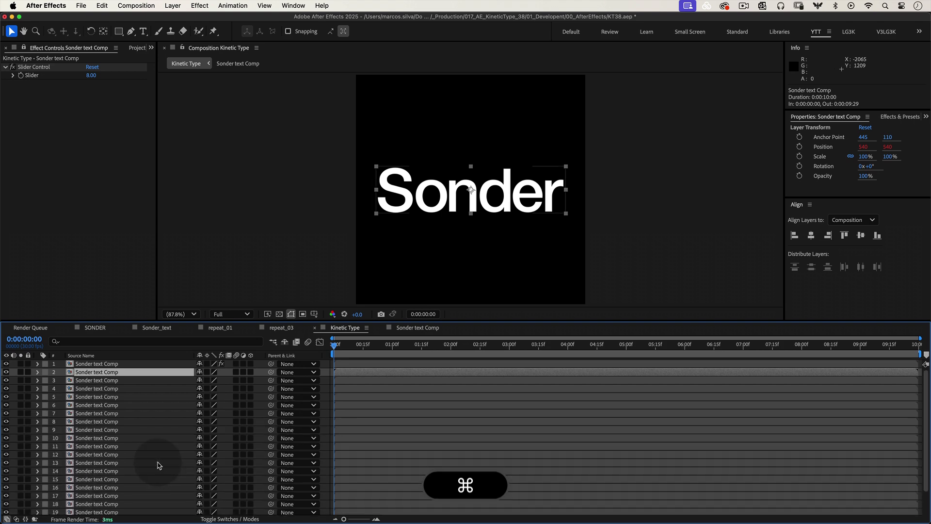
pyautogui.press('space')
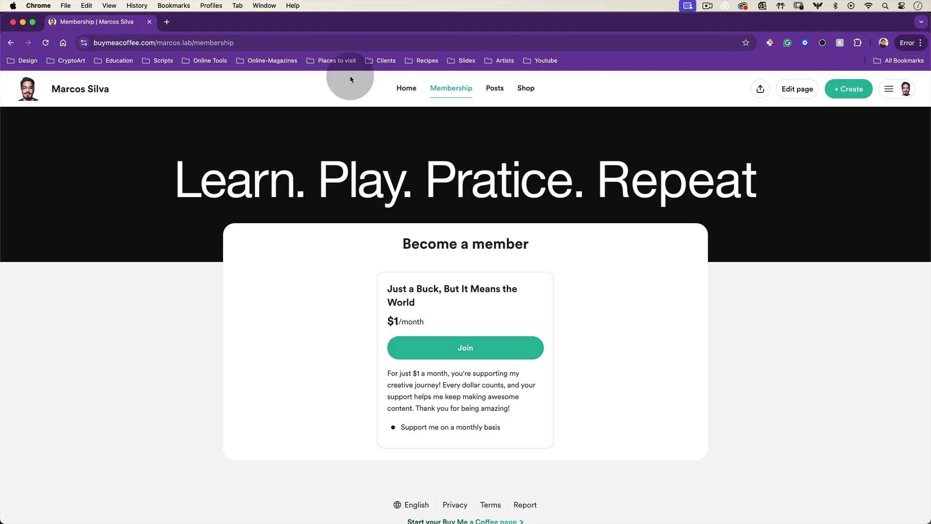
pyautogui.moveTo(737, 205)
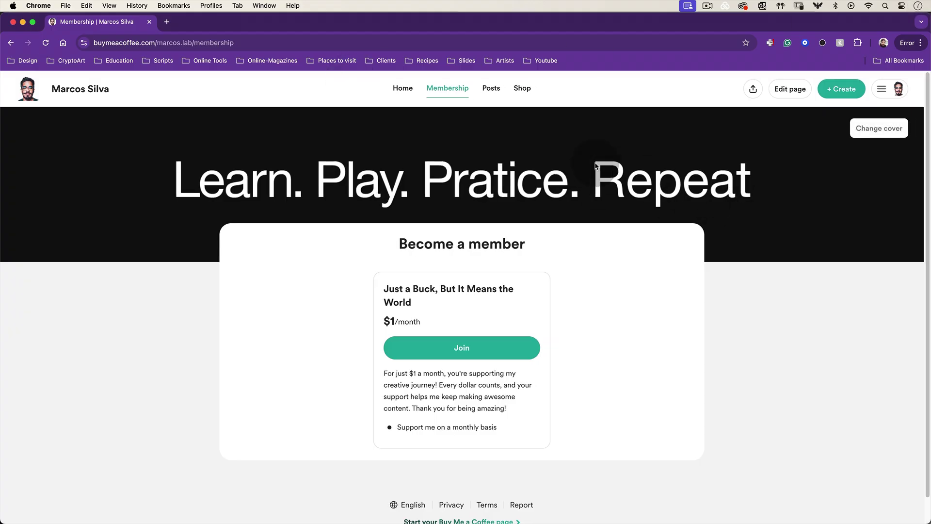
pyautogui.click(522, 89)
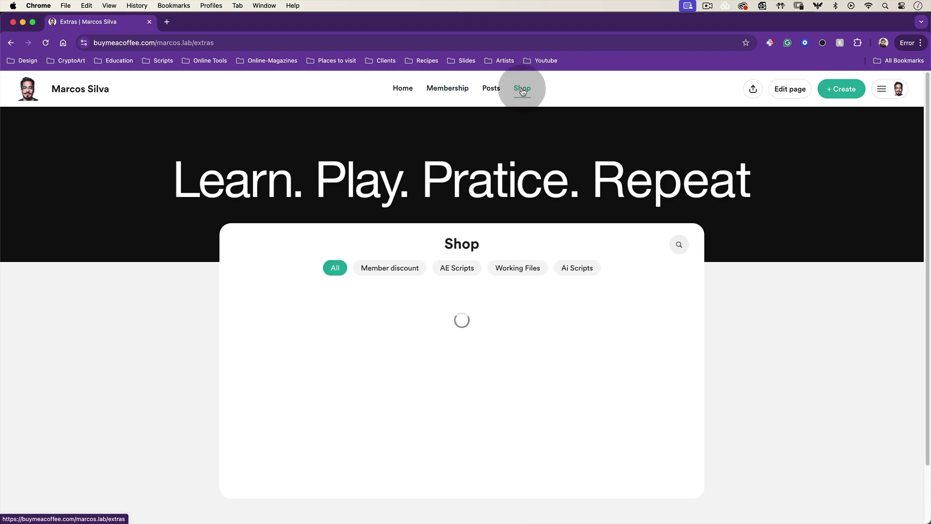
pyautogui.scroll(-10, 645, 197)
pyautogui.scroll(-20, 499, 468)
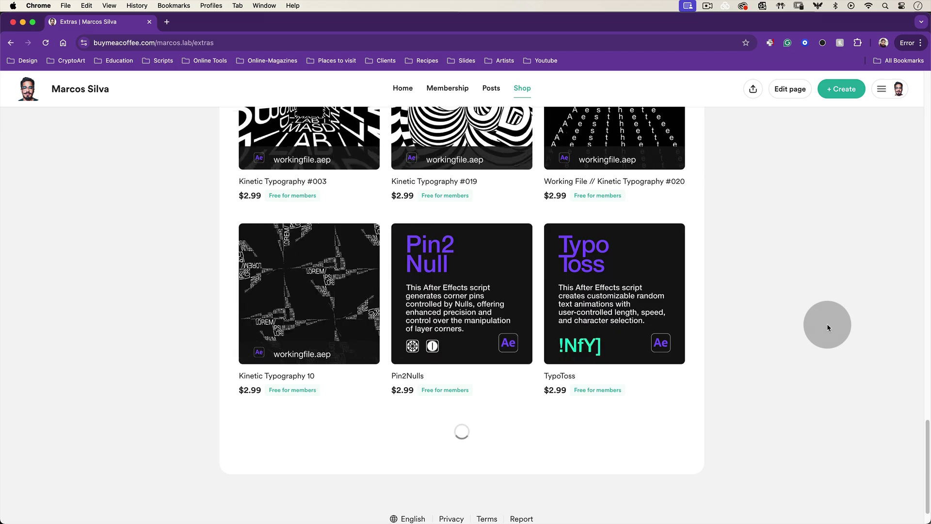
pyautogui.scroll(-10, 827, 324)
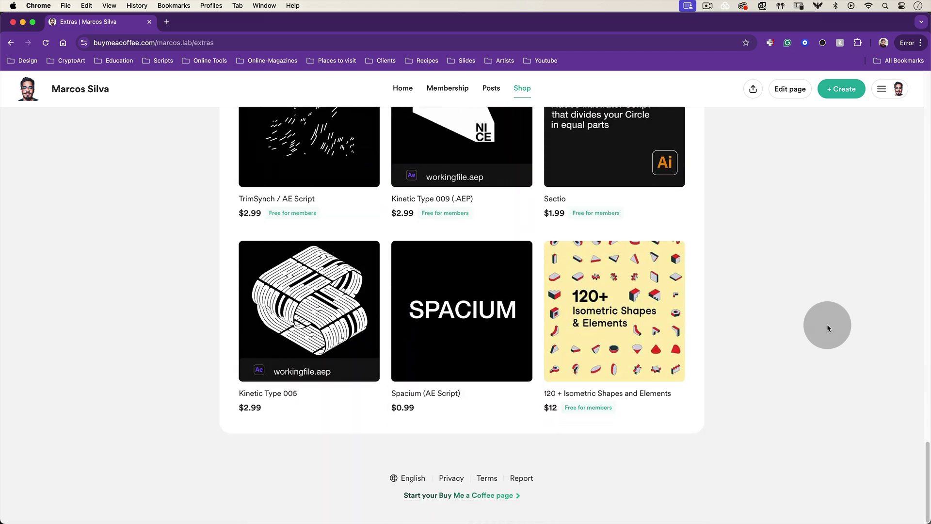
pyautogui.scroll(20, 828, 324)
pyautogui.click(441, 86)
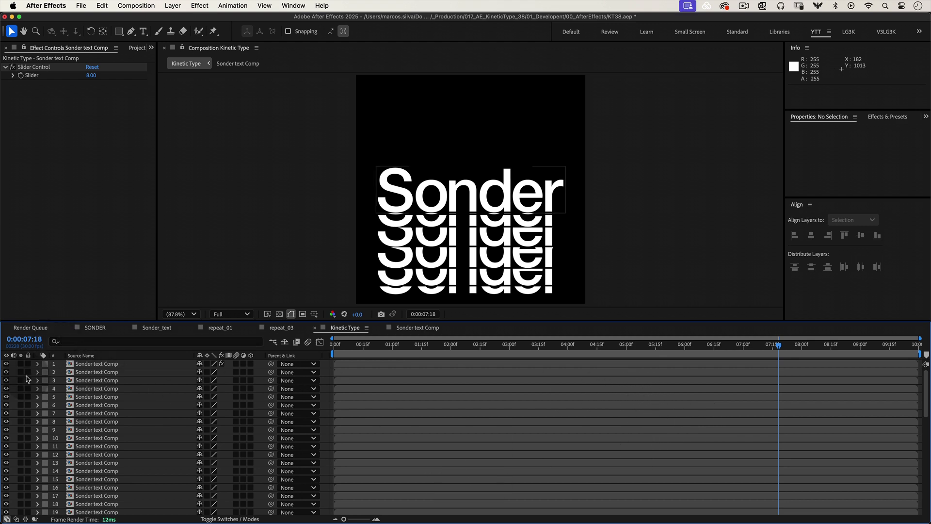
# - Select all 53 Sonder text Comp layers and pre-compose them as Text Motion Down
pyautogui.press('super')
pyautogui.press('super+a')
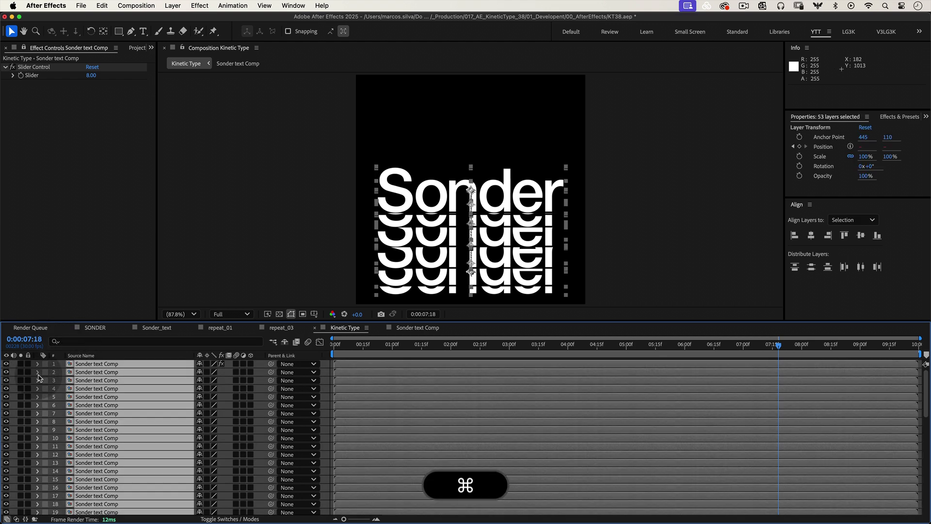
pyautogui.rightClick(88, 367)
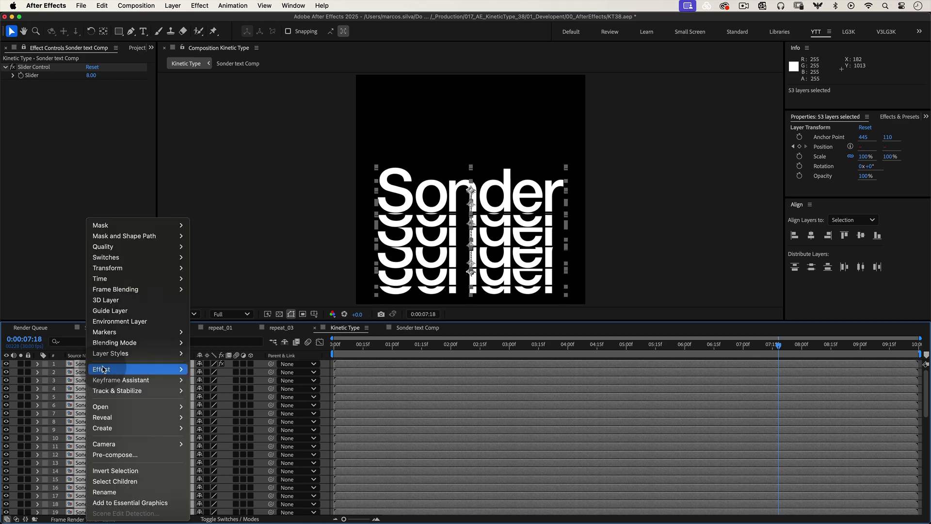
pyautogui.click(134, 454)
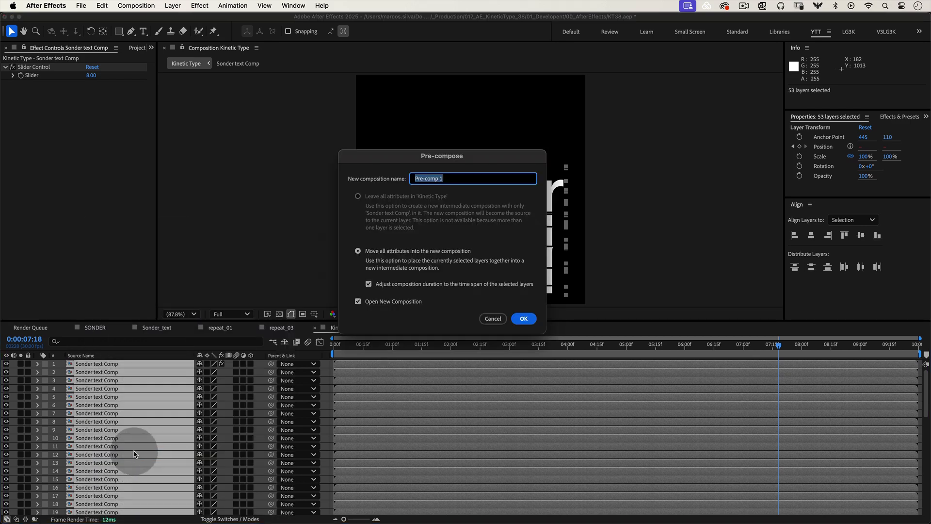
pyautogui.write('Text Motion Down')
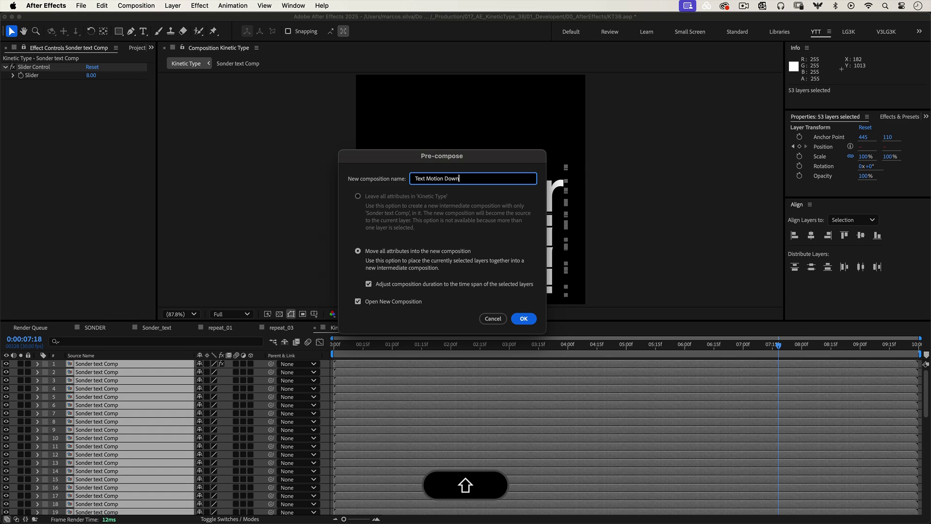
pyautogui.press('Return')
# - Duplicate the Text Motion Down precomp in the Project panel and rename it Text Motion UP
pyautogui.click(135, 48)
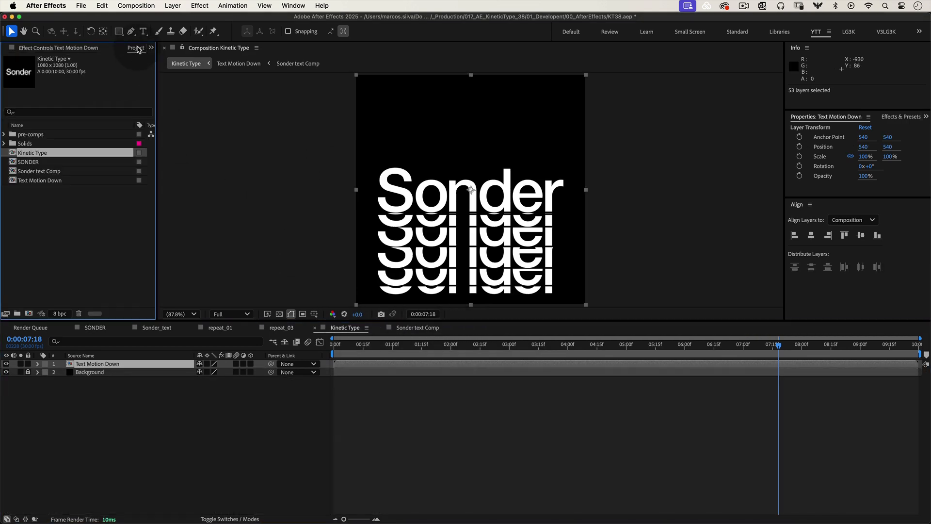
pyautogui.click(80, 208)
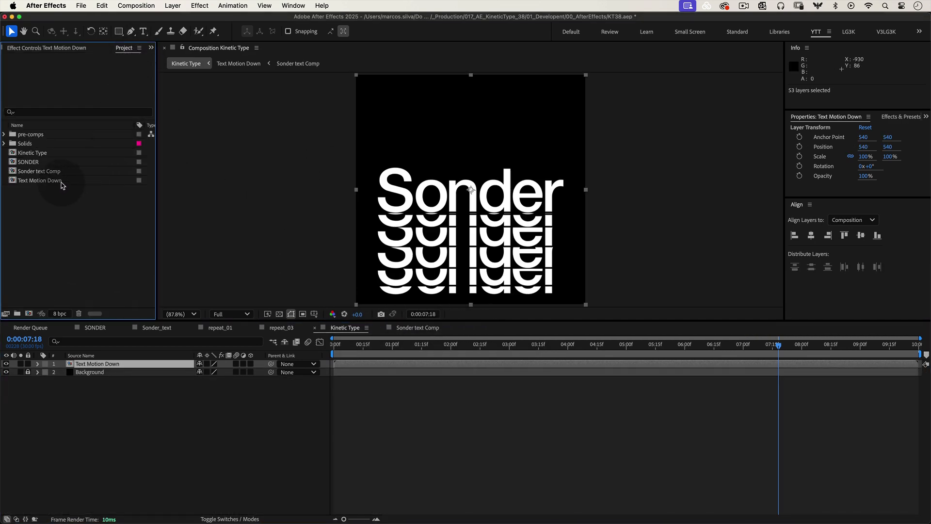
pyautogui.click(61, 183)
pyautogui.press('super+d')
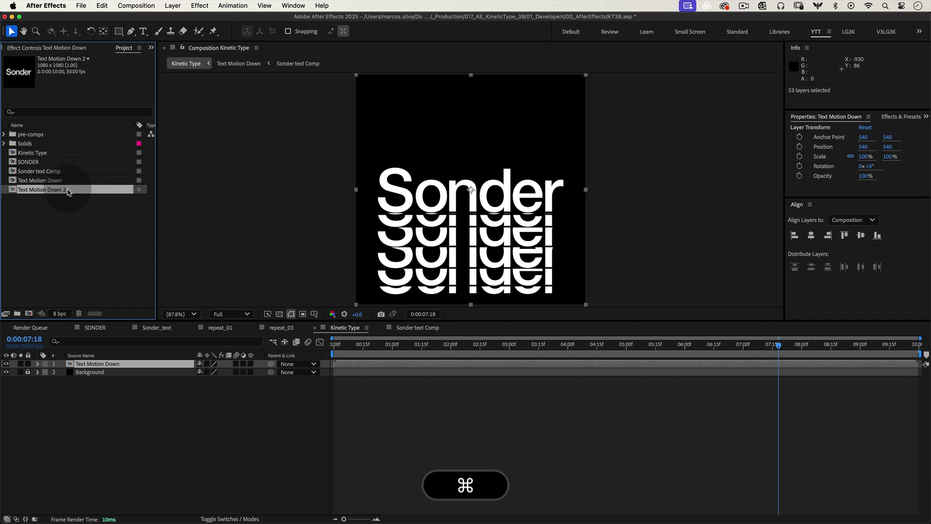
pyautogui.press('Return')
pyautogui.press('BackSpace')
pyautogui.press('BackSpace')
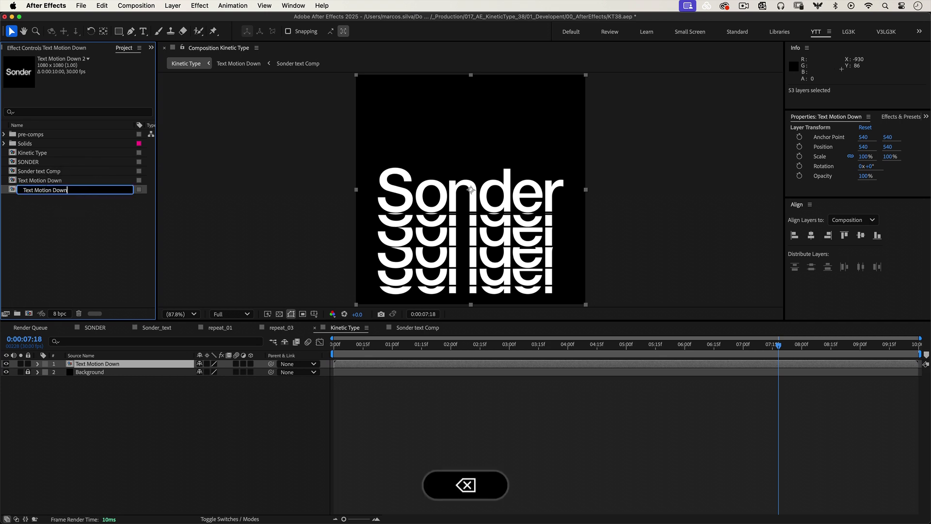
pyautogui.write('UP')
pyautogui.press('Return')
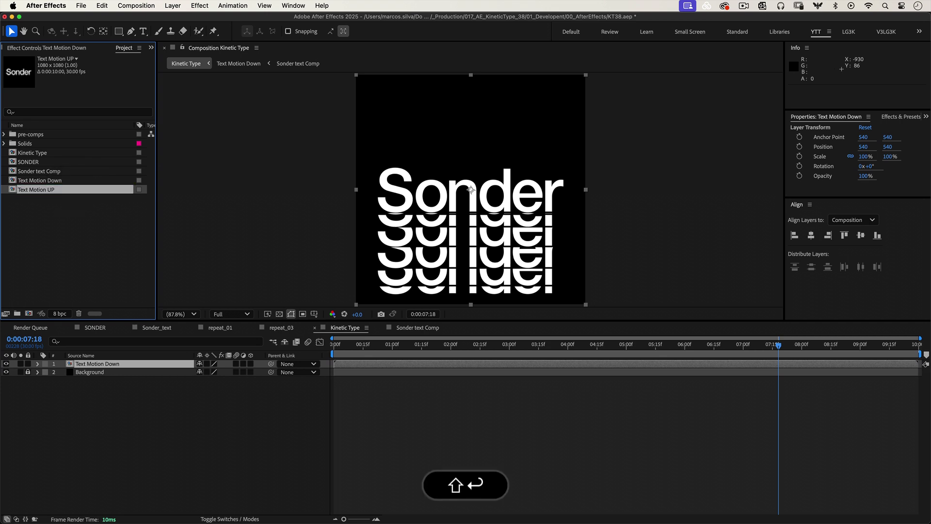
# - Drag Text Motion UP into the Kinetic Type timeline above Text Motion Down
pyautogui.click(395, 406)
pyautogui.click(54, 196)
pyautogui.moveTo(54, 196); pyautogui.dragTo(103, 365)
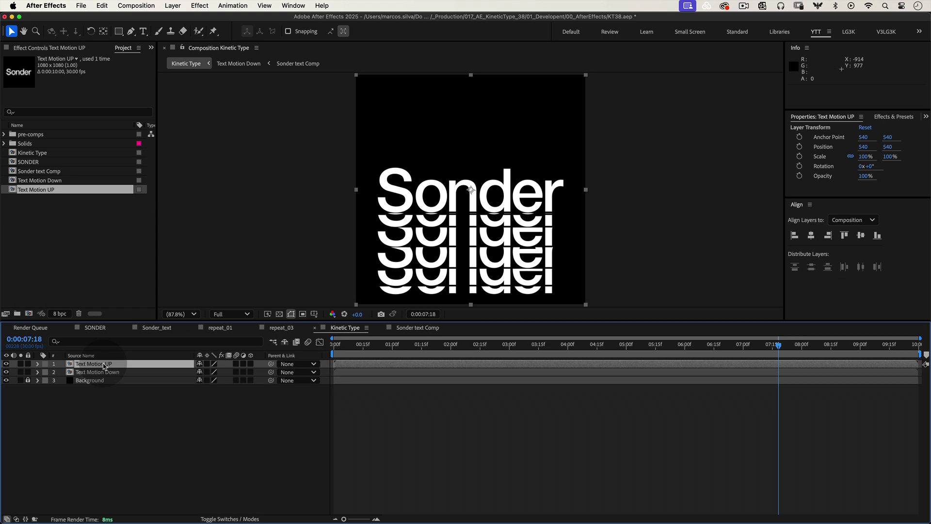
# - Inside Text Motion UP, raise Sonder text Comp 3 to Position 540,176.7 at 01:15
pyautogui.doubleClick(103, 365)
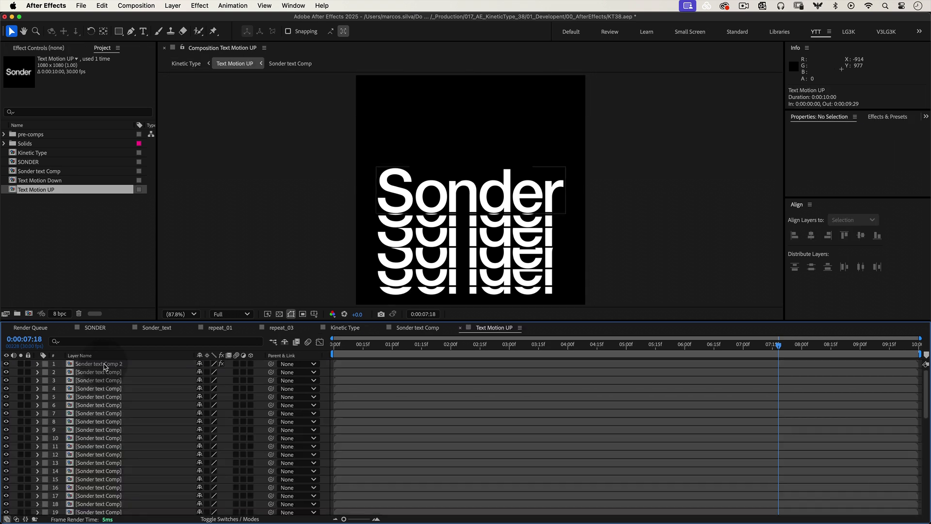
pyautogui.scroll(-10, 121, 437)
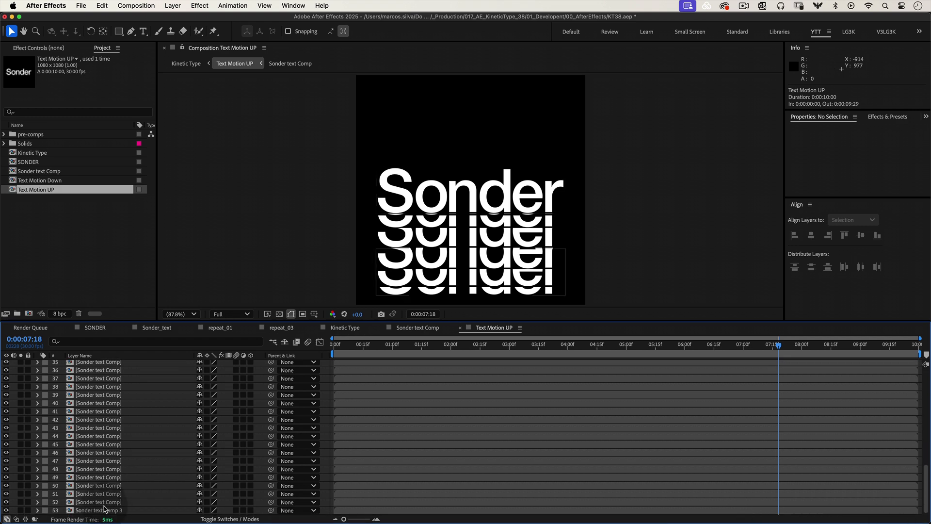
pyautogui.click(100, 510)
pyautogui.press('h')
pyautogui.press('p')
pyautogui.press('v')
pyautogui.moveTo(409, 345); pyautogui.dragTo(431, 376)
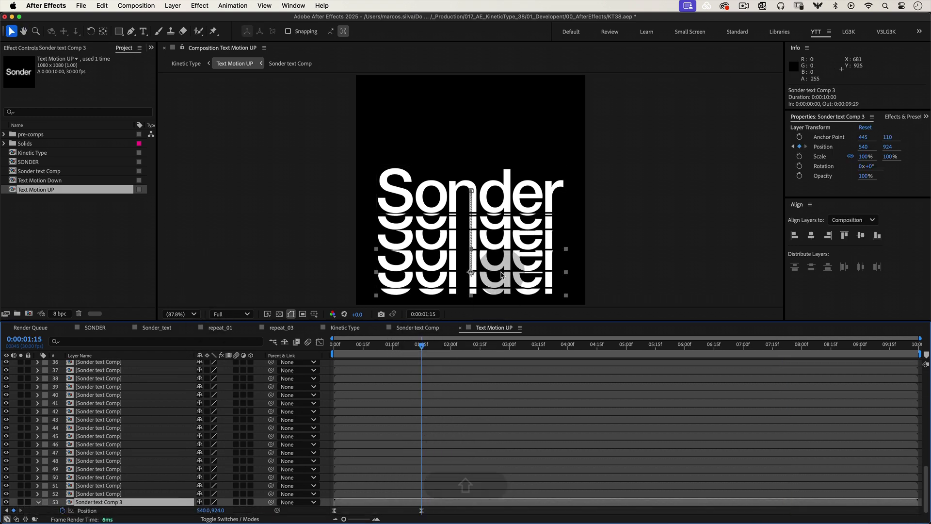
pyautogui.moveTo(494, 275); pyautogui.dragTo(500, 113)
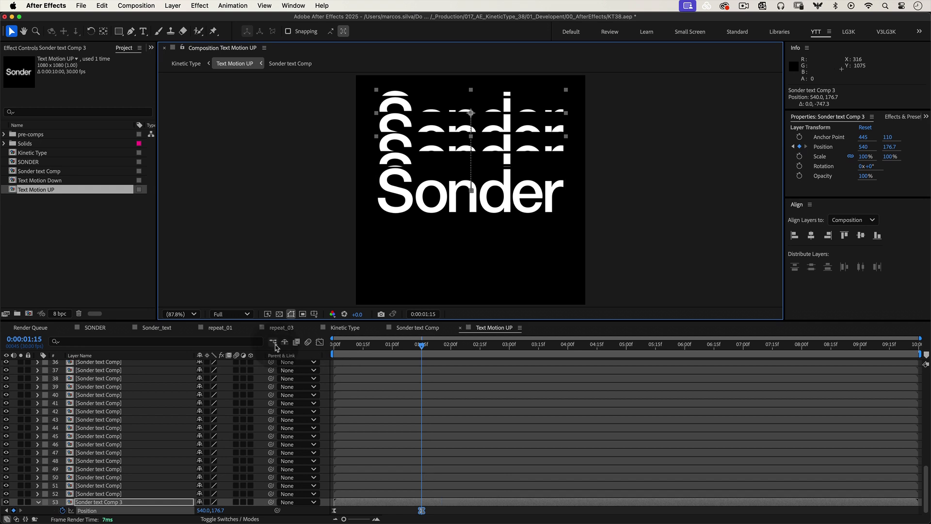
pyautogui.press('Tab')
# - Return to Kinetic Type, play the preview, and enlarge the viewer to watch both cascades
pyautogui.click(221, 341)
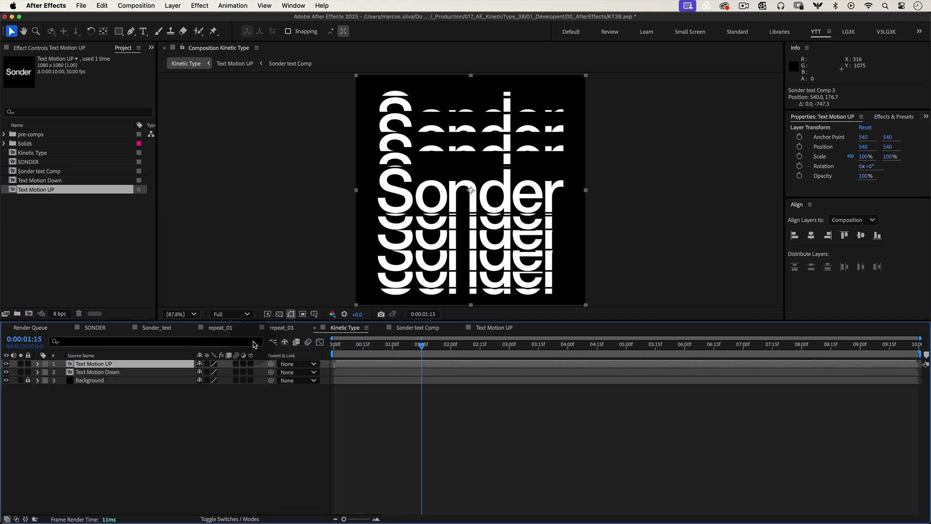
pyautogui.press('space')
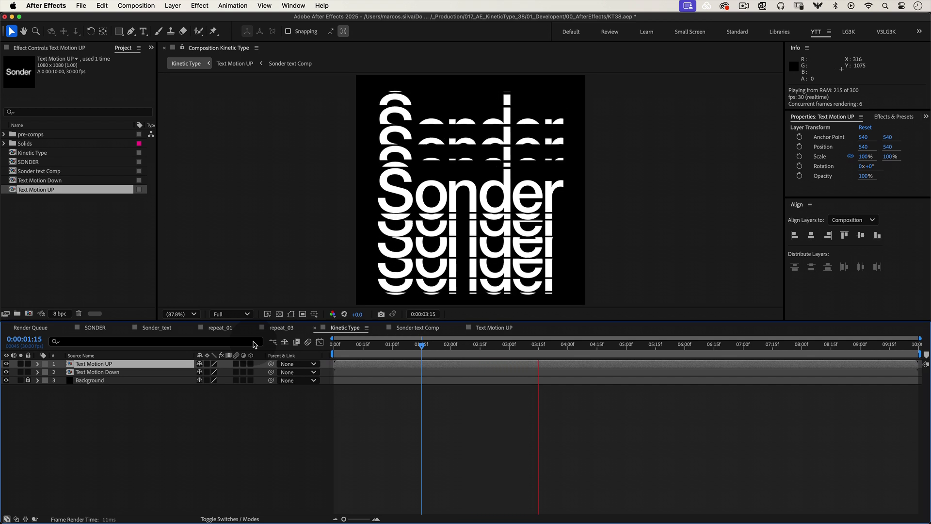
pyautogui.moveTo(534, 321); pyautogui.dragTo(533, 371)
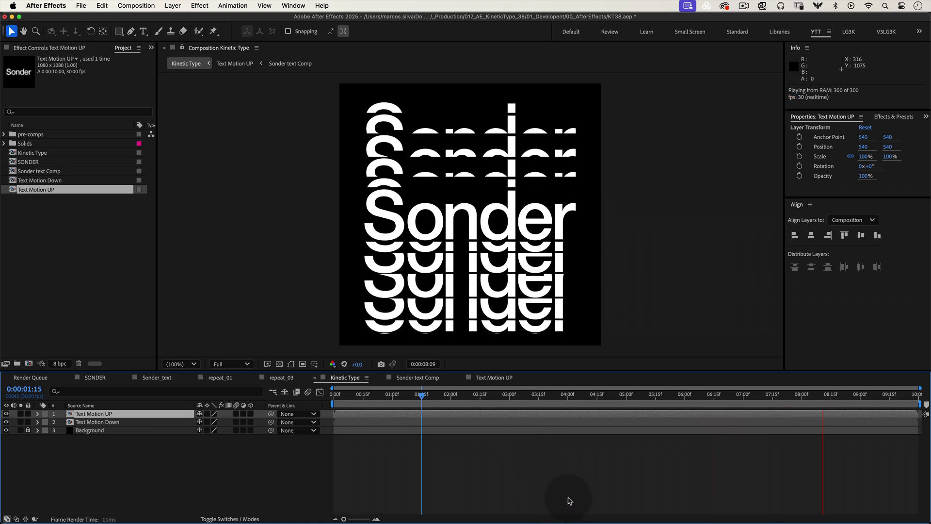
pyautogui.click(520, 490)
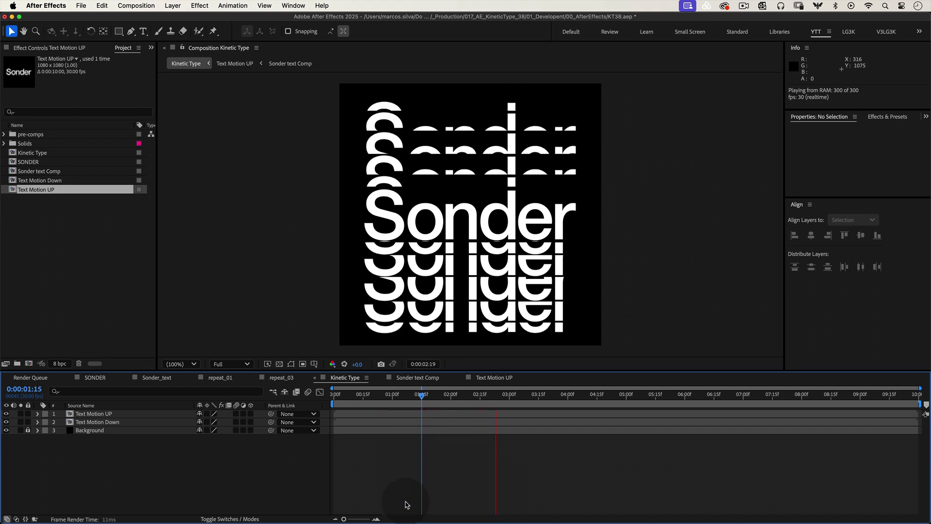
# - Add a new adjustment layer and apply the Tint effect to it
pyautogui.click(173, 5)
pyautogui.moveTo(214, 20)
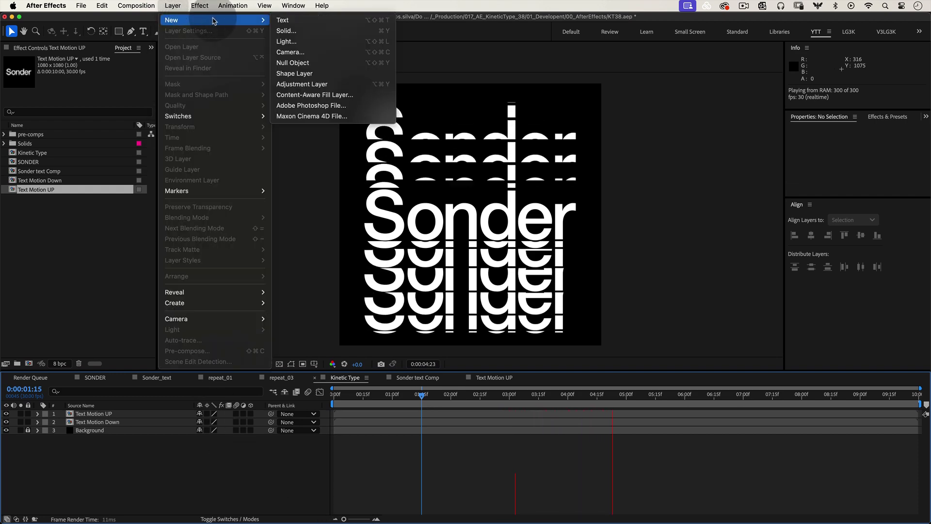
pyautogui.click(303, 84)
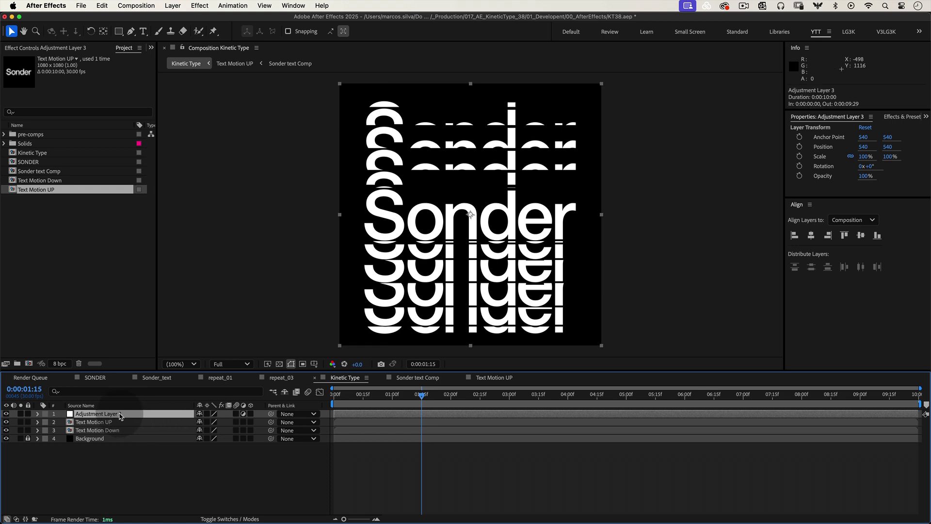
pyautogui.click(200, 5)
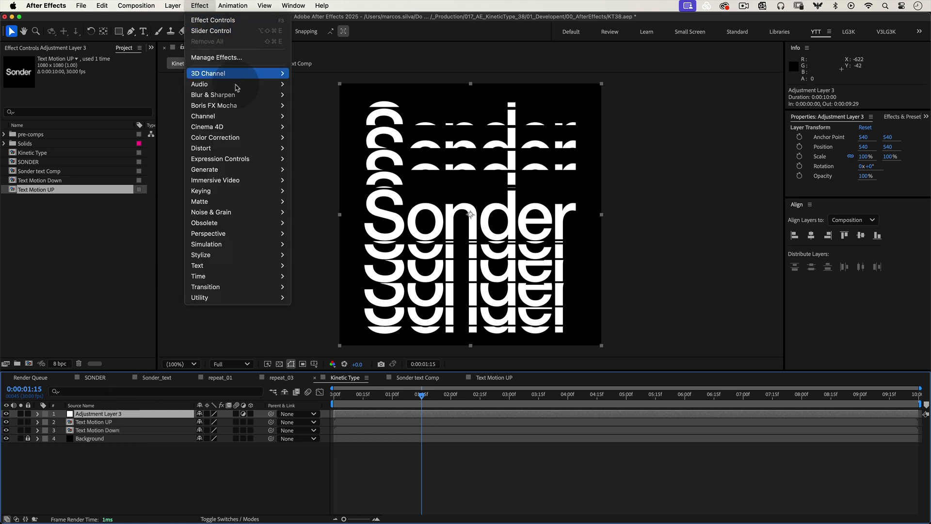
pyautogui.moveTo(240, 137)
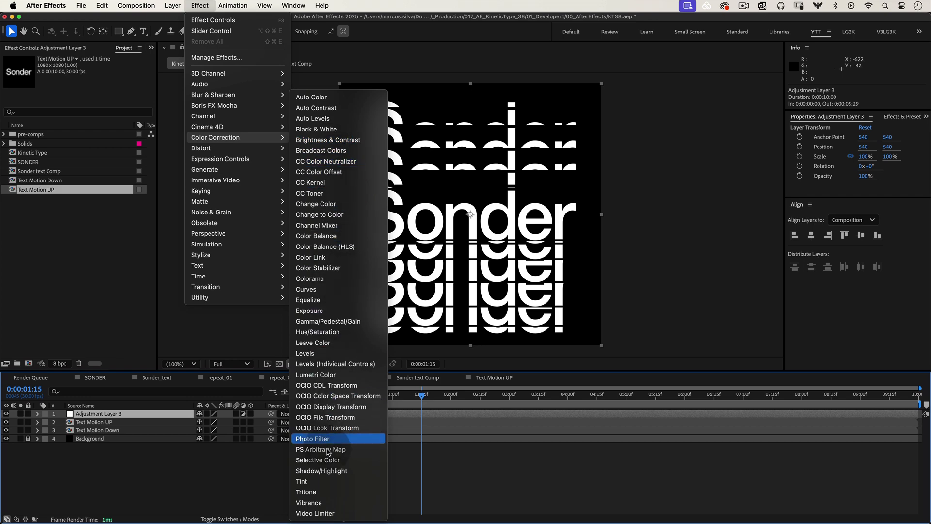
pyautogui.click(319, 482)
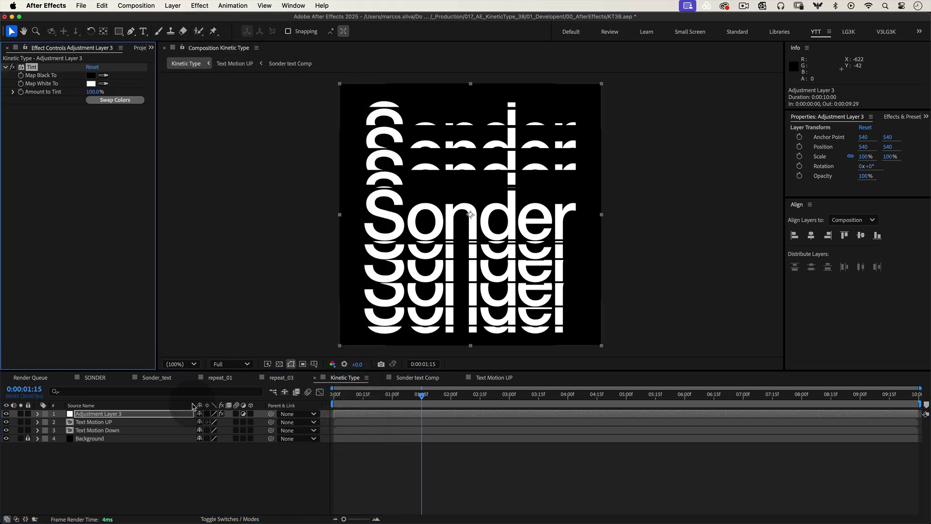
# - Add a Slider Control to Adjustment Layer 3 and set it to 8
pyautogui.click(199, 5)
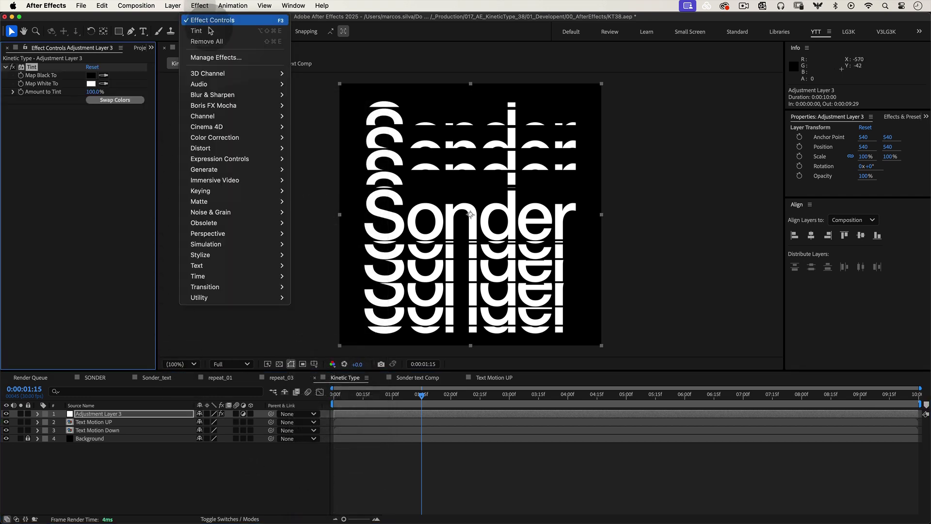
pyautogui.moveTo(223, 158)
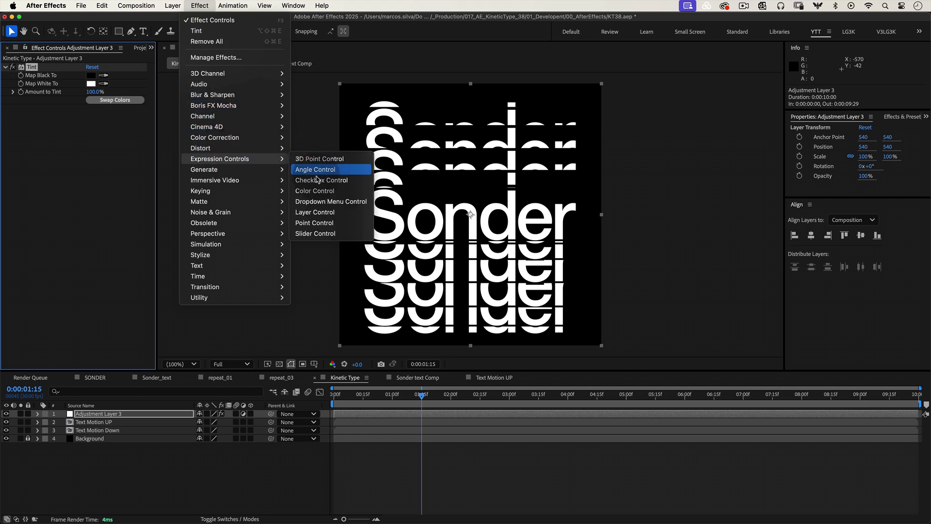
pyautogui.click(318, 234)
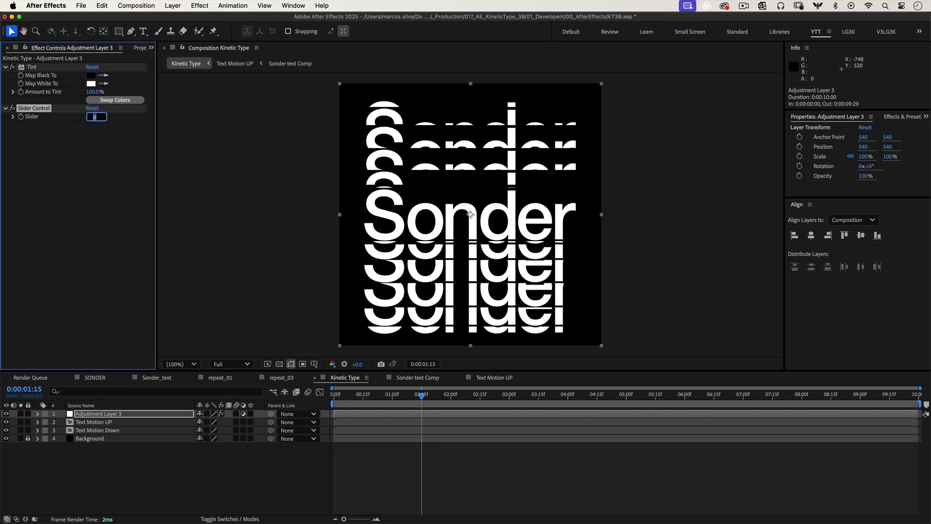
pyautogui.write('8')
pyautogui.press('Return')
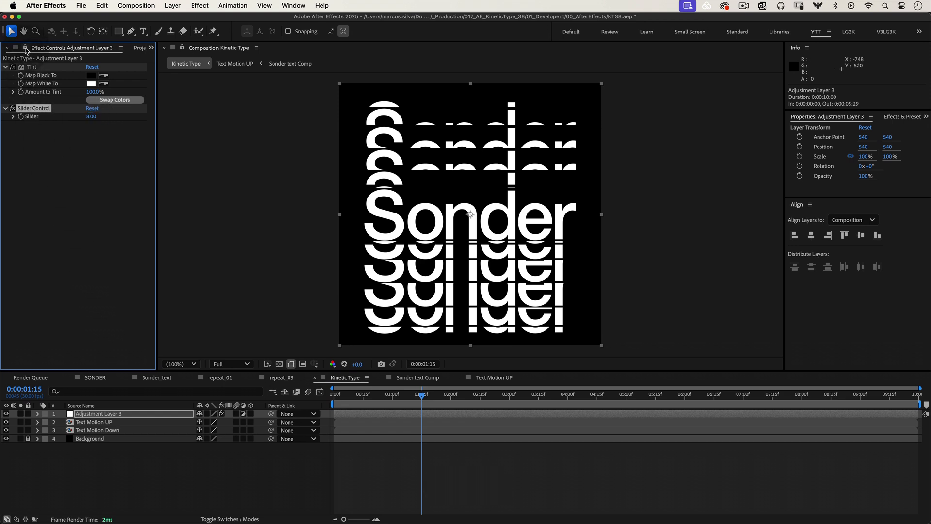
# - Deselect the layers and open the Text Motion Down precomp
pyautogui.click(54, 141)
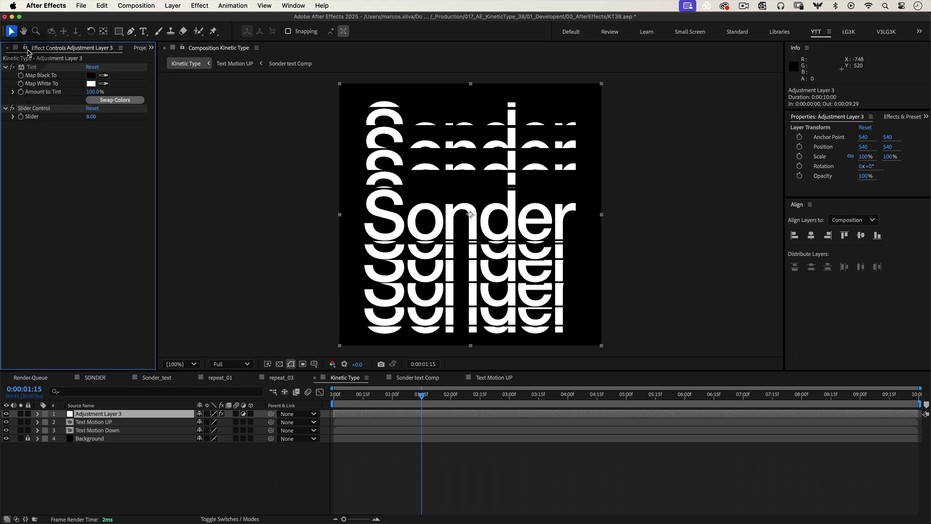
pyautogui.click(55, 109)
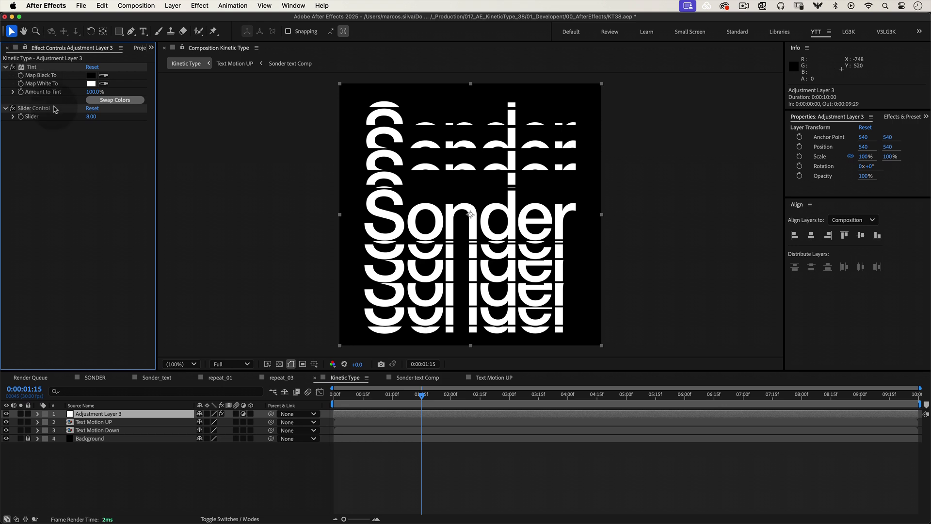
pyautogui.click(122, 454)
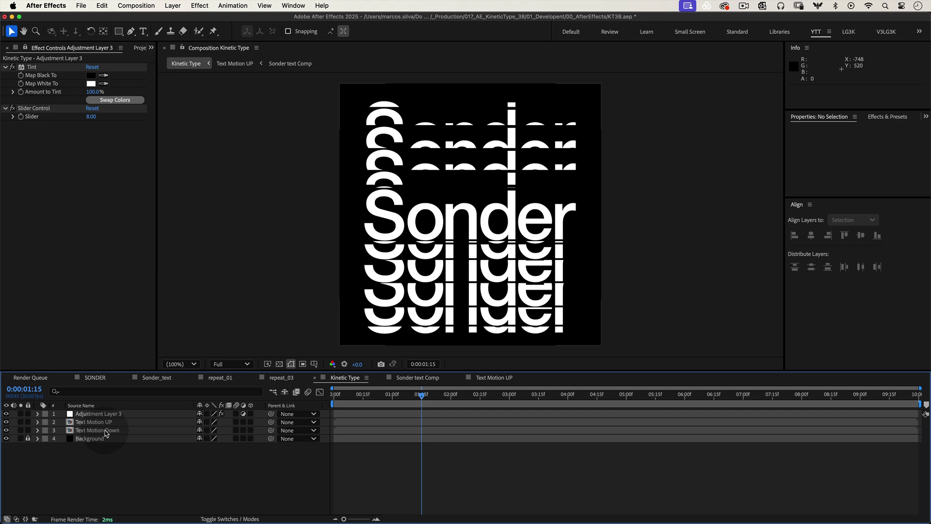
pyautogui.doubleClick(104, 431)
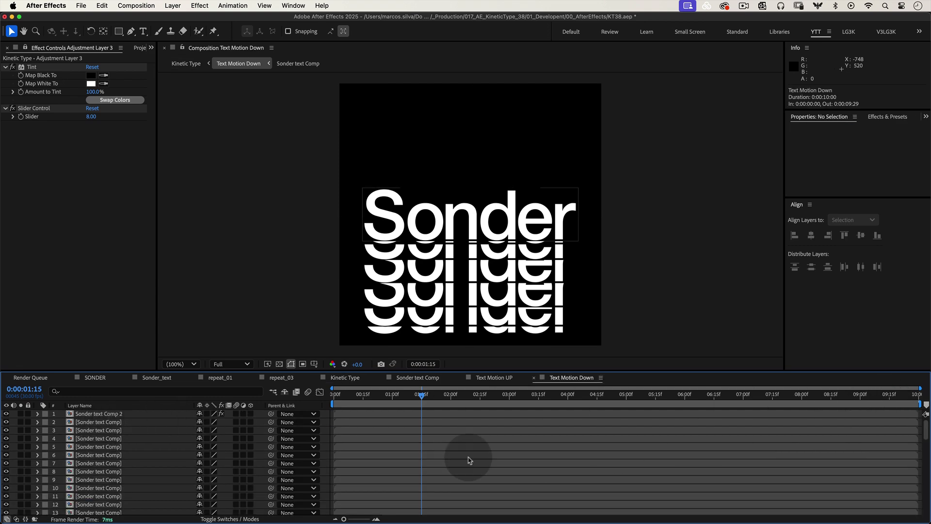
# - Link Sonder text Comp 2's Slider by expression to Adjustment Layer 3's master Slider
pyautogui.click(82, 414)
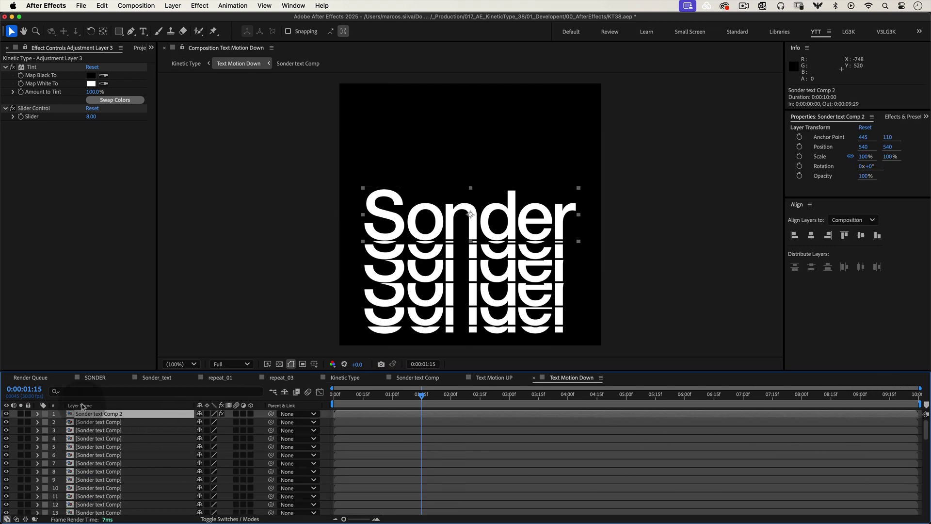
pyautogui.press('e')
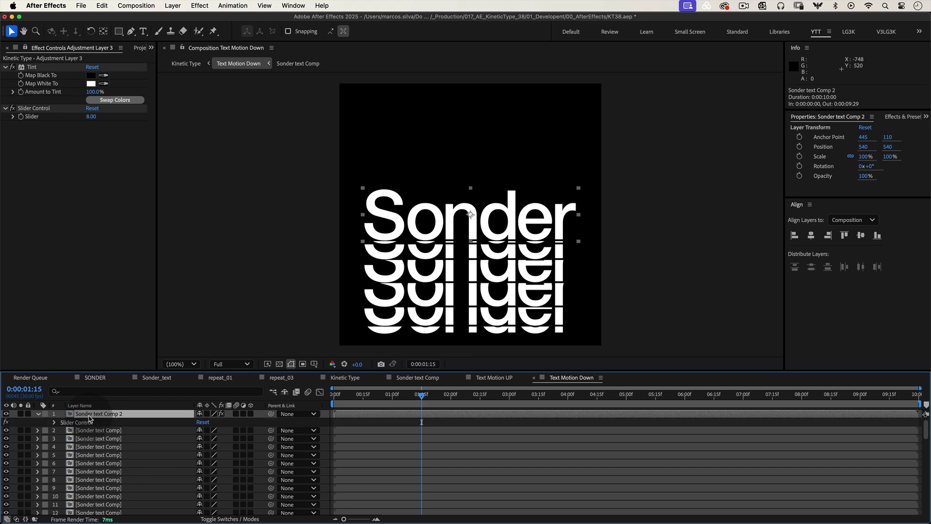
pyautogui.click(54, 422)
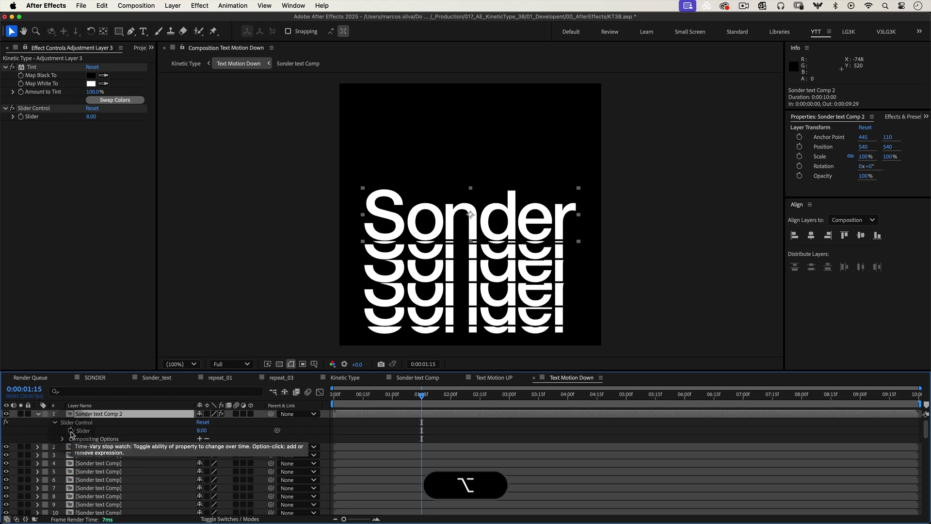
pyautogui.keyDown('alt'); pyautogui.click(71, 431); pyautogui.keyUp('alt')
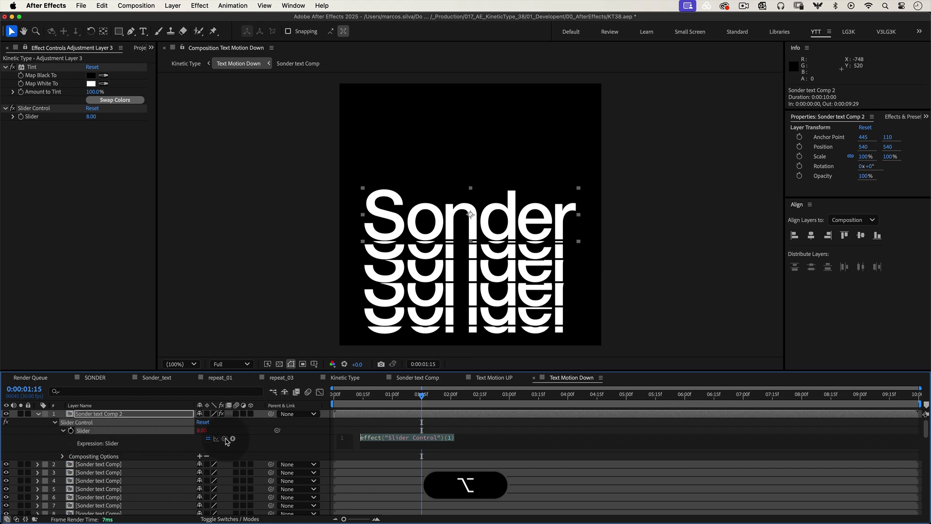
pyautogui.moveTo(225, 440); pyautogui.dragTo(37, 117)
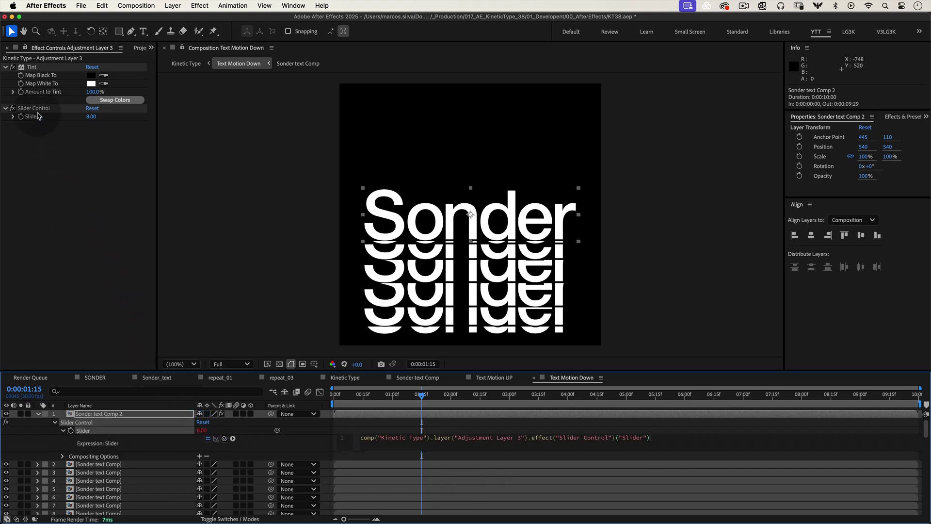
pyautogui.click(62, 422)
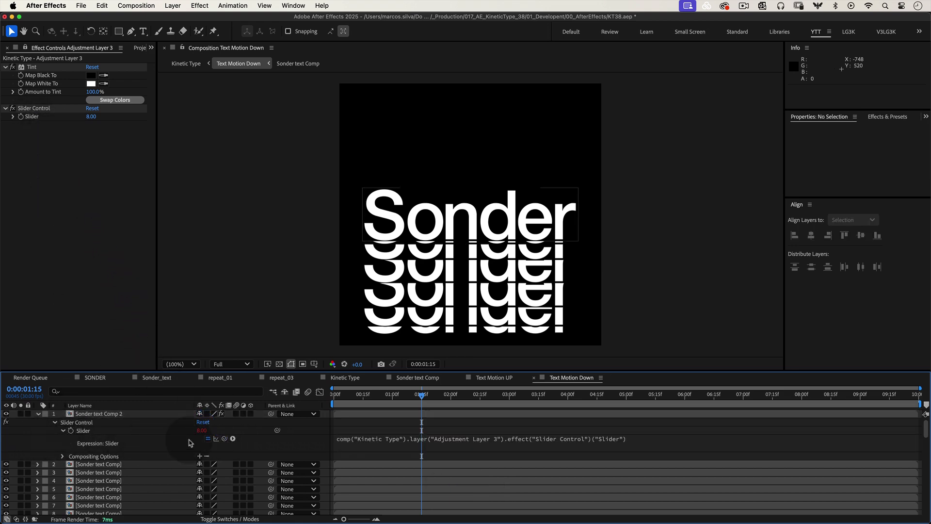
pyautogui.click(273, 392)
# - In Text Motion UP, pick-whip the top layer's Slider to the master Slider
pyautogui.click(257, 392)
pyautogui.doubleClick(107, 422)
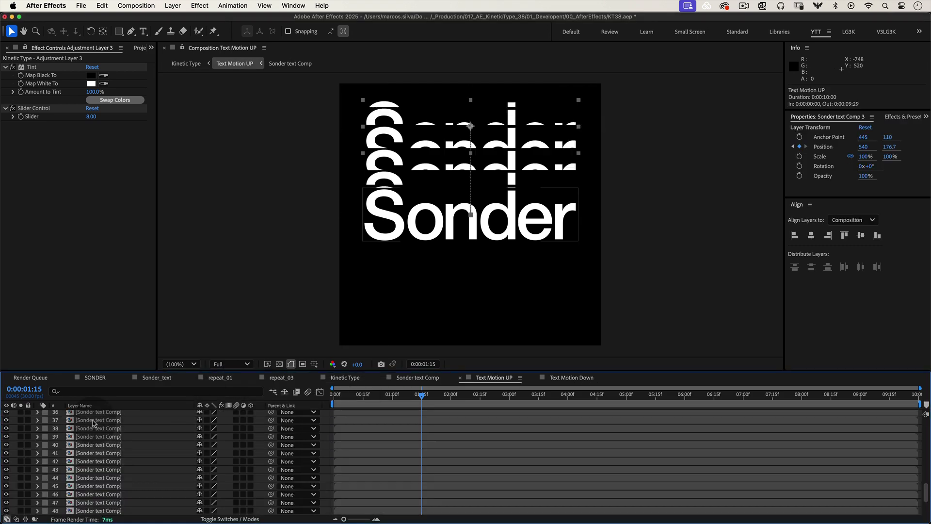
pyautogui.click(99, 414)
pyautogui.keyDown('alt'); pyautogui.click(70, 431); pyautogui.keyUp('alt')
pyautogui.moveTo(224, 438); pyautogui.dragTo(91, 116)
pyautogui.press('Tab')
pyautogui.click(208, 390)
# - Set Tint's Map White To a saturated green and play back the comp
pyautogui.click(91, 83)
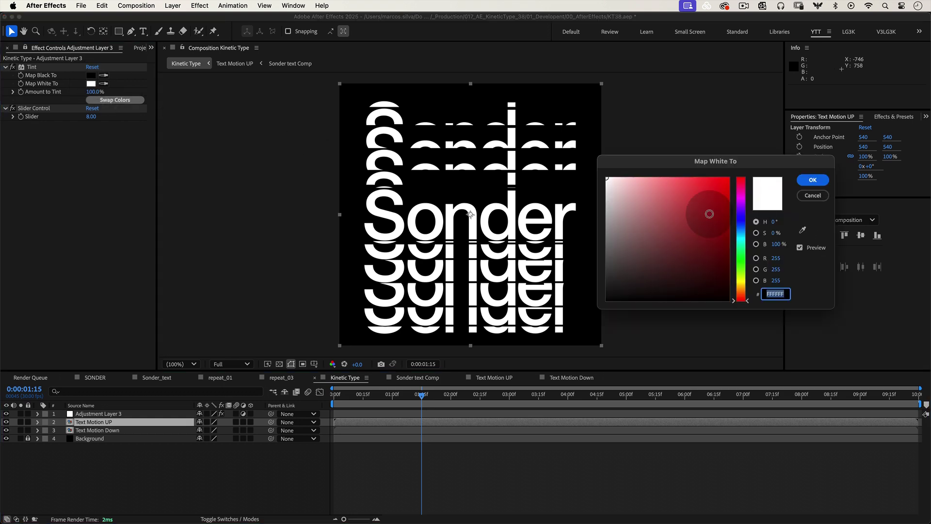
pyautogui.click(733, 216)
pyautogui.click(729, 180)
pyautogui.moveTo(732, 217); pyautogui.dragTo(745, 247)
pyautogui.click(813, 180)
pyautogui.click(665, 478)
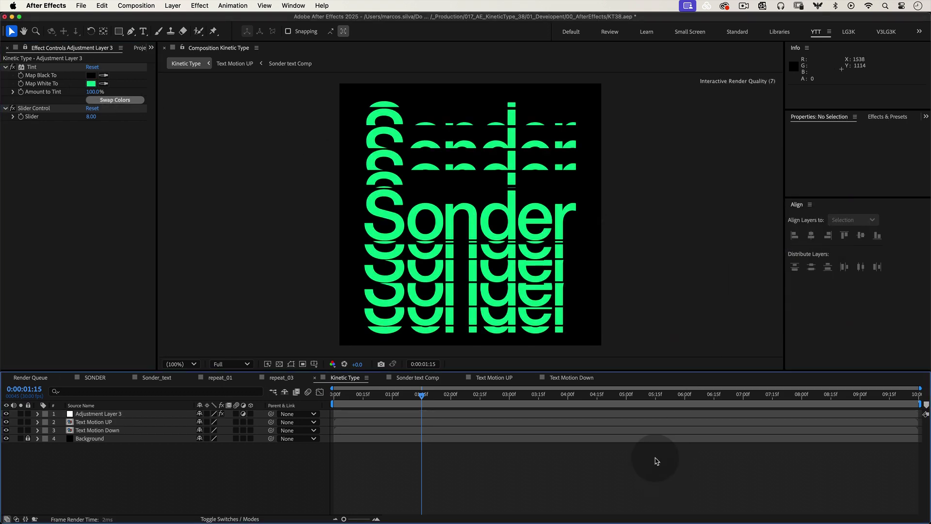
pyautogui.press('space')
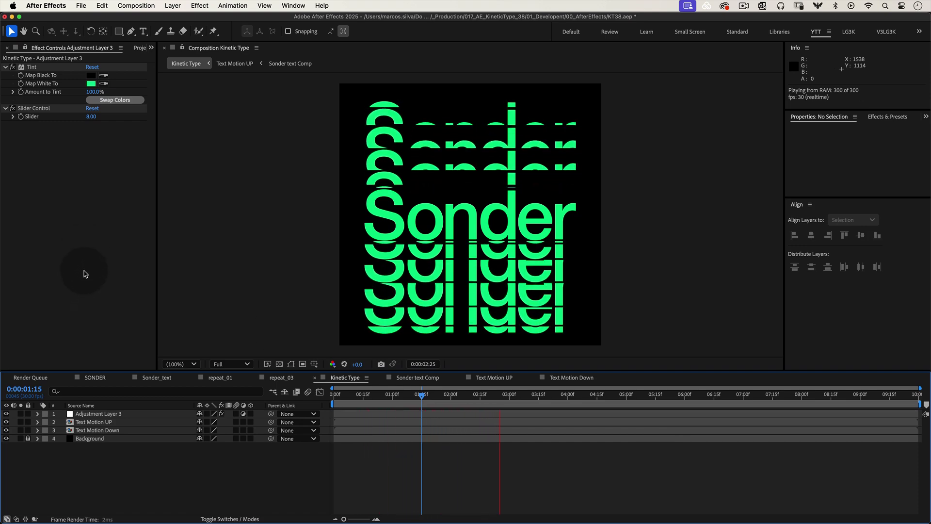
# - Set Tint's Map Black To deep blue 002BAC for the background
pyautogui.click(91, 75)
pyautogui.moveTo(669, 187)
pyautogui.mouseDown()
pyautogui.moveTo(609, 197)
pyautogui.moveTo(726, 196)
pyautogui.moveTo(745, 290)
pyautogui.mouseUp()
pyautogui.moveTo(726, 197); pyautogui.dragTo(729, 217)
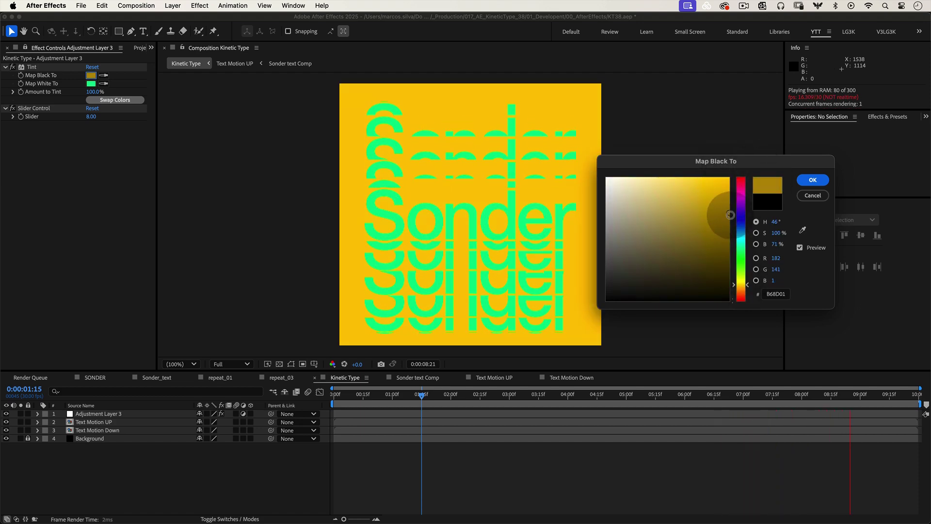
pyautogui.moveTo(741, 284); pyautogui.dragTo(742, 224)
pyautogui.click(803, 183)
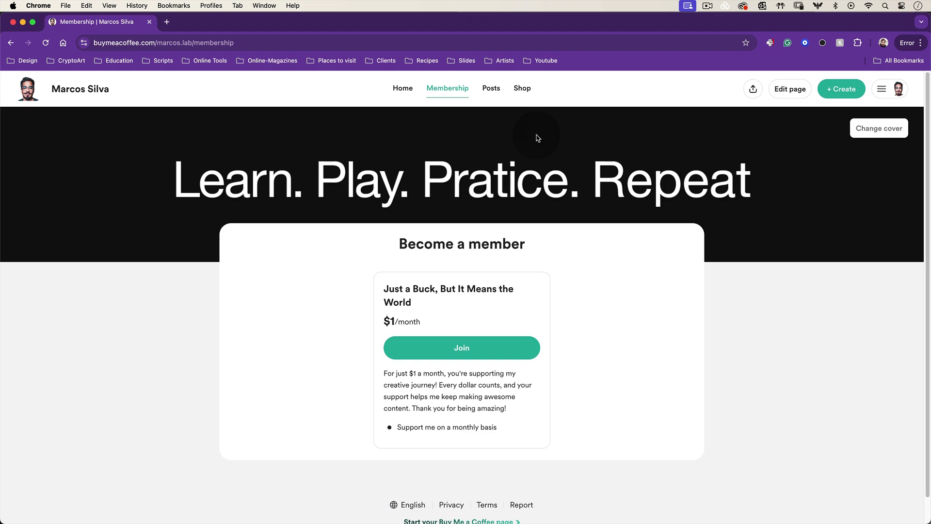
# - Open Shop and scroll past the $2.99 working files and scripts like Pin2Nulls and TypoToss
pyautogui.click(523, 88)
pyautogui.scroll(-10, 630, 204)
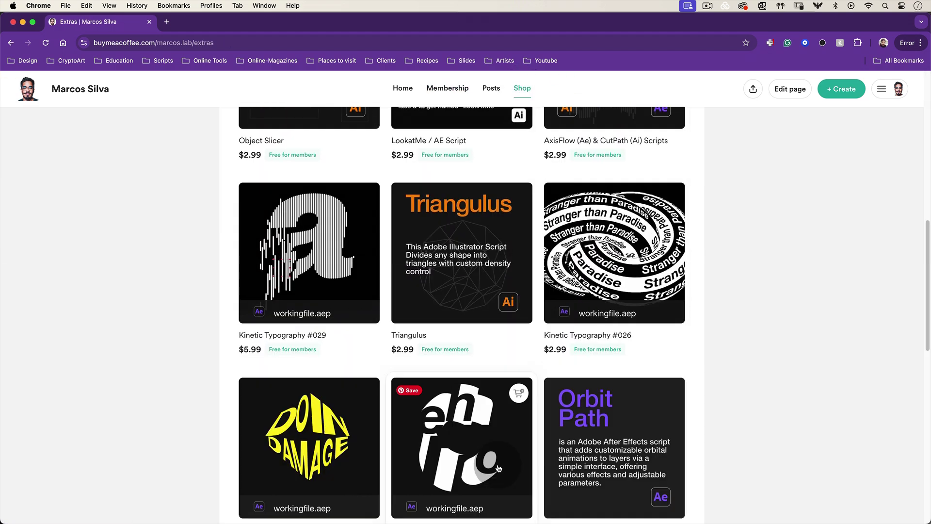
pyautogui.scroll(-15, 513, 388)
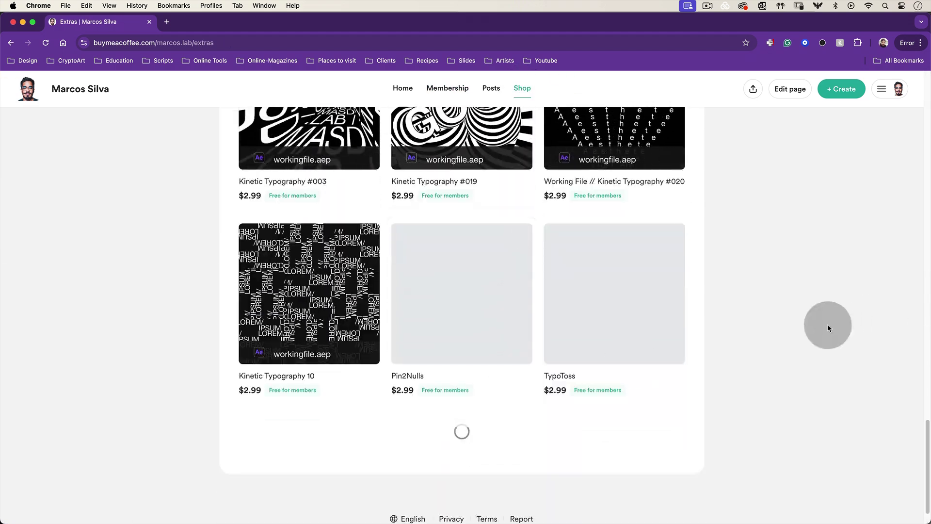